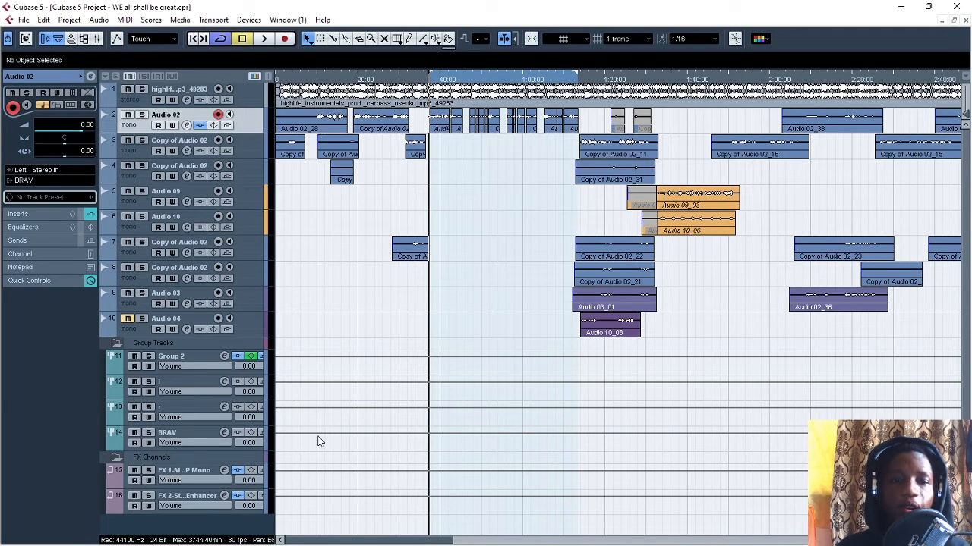
- Check the Audio 02 track's routing to the BRAV group and open the BRAV group's channel settings
click(209, 433)
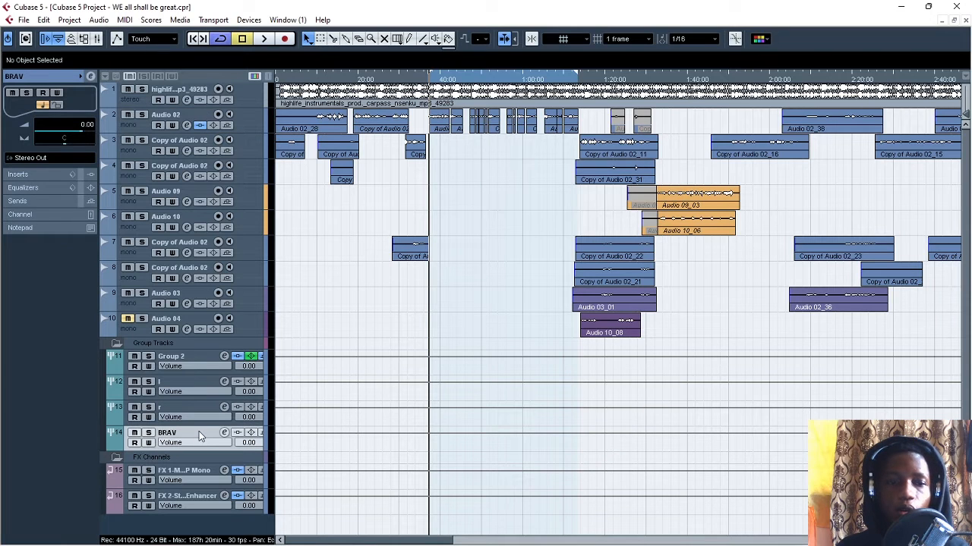
click(239, 118)
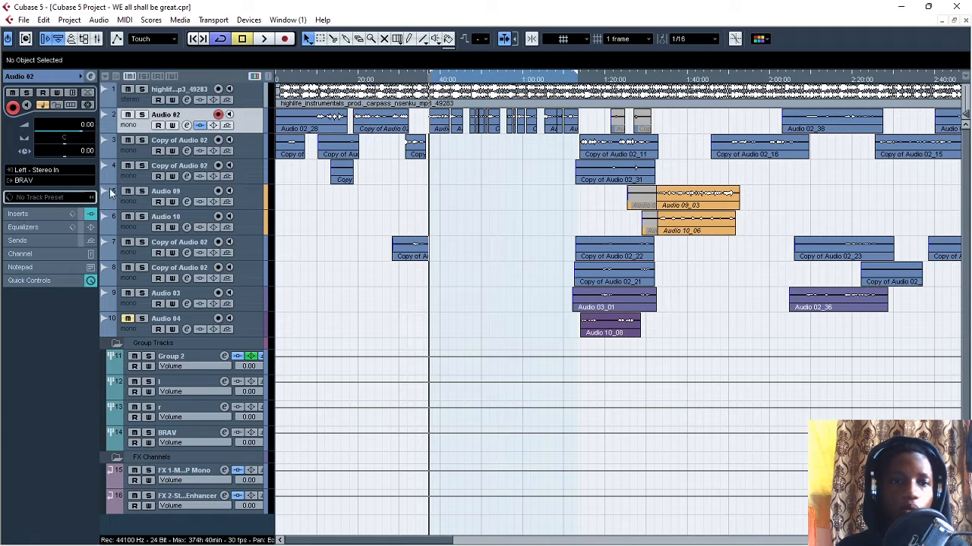
click(191, 435)
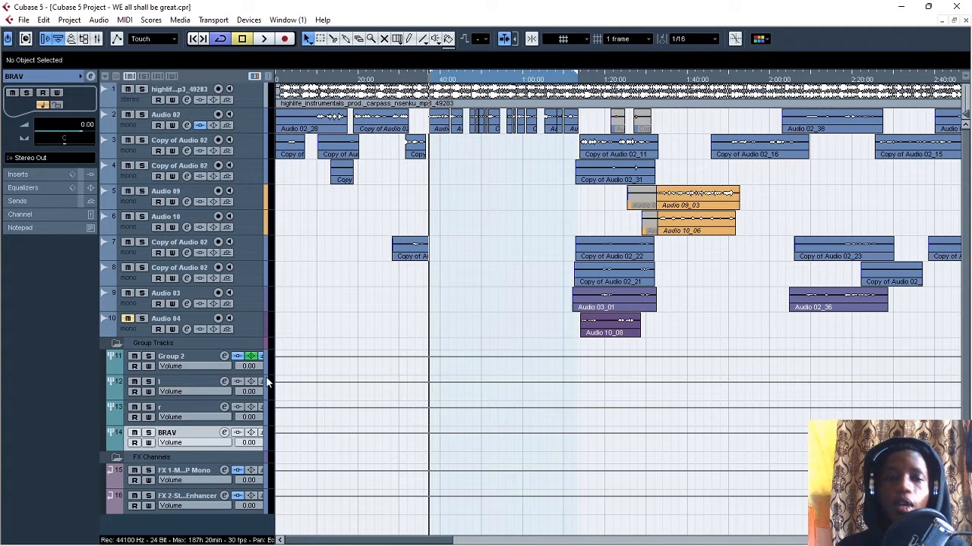
click(224, 434)
drag(501, 104, 422, 164)
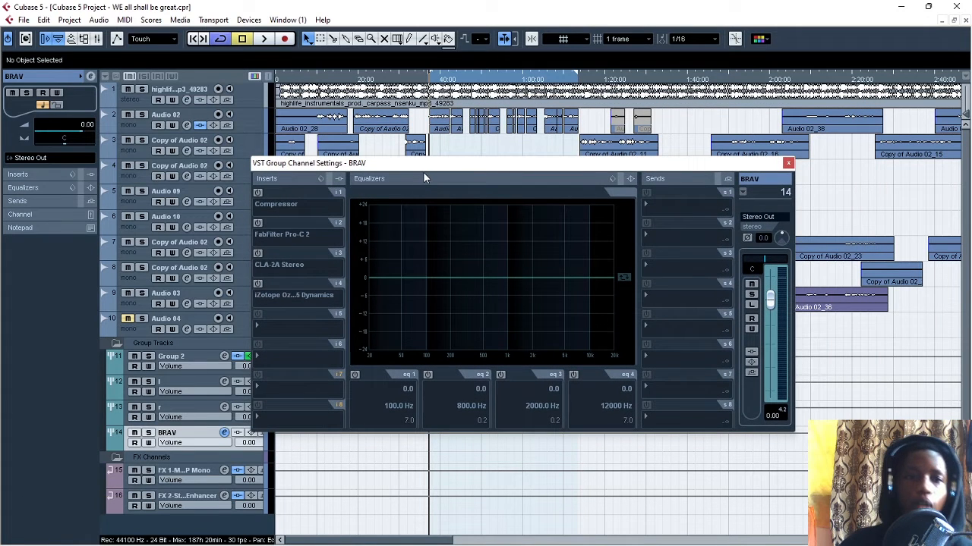
drag(441, 167, 467, 166)
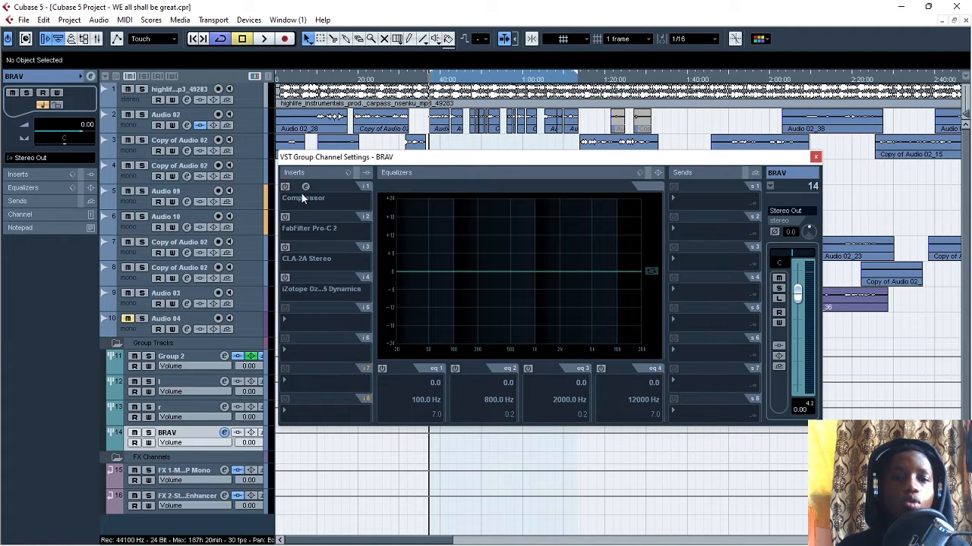
drag(449, 158, 456, 173)
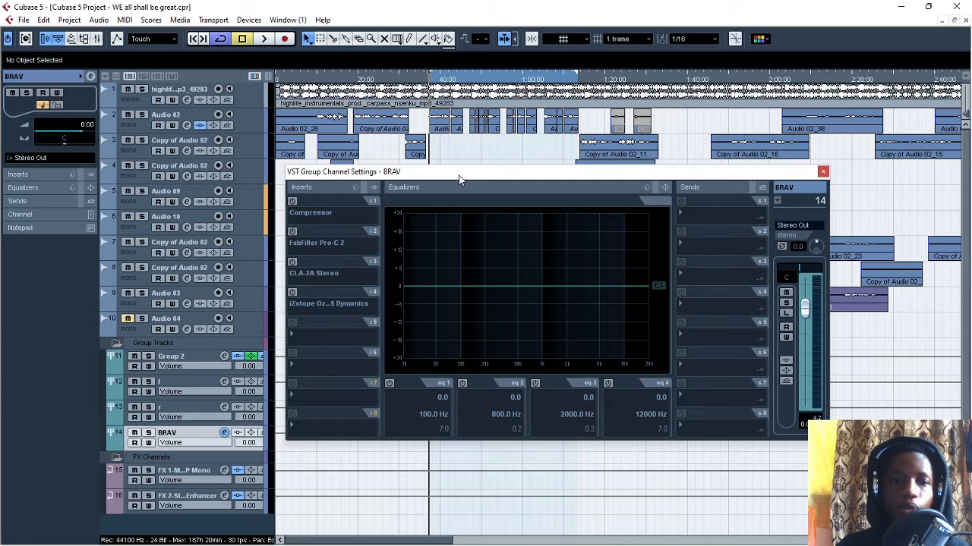
- Play the looped section to audition the vocal with all BRAV inserts off, and stop playback
key(space)
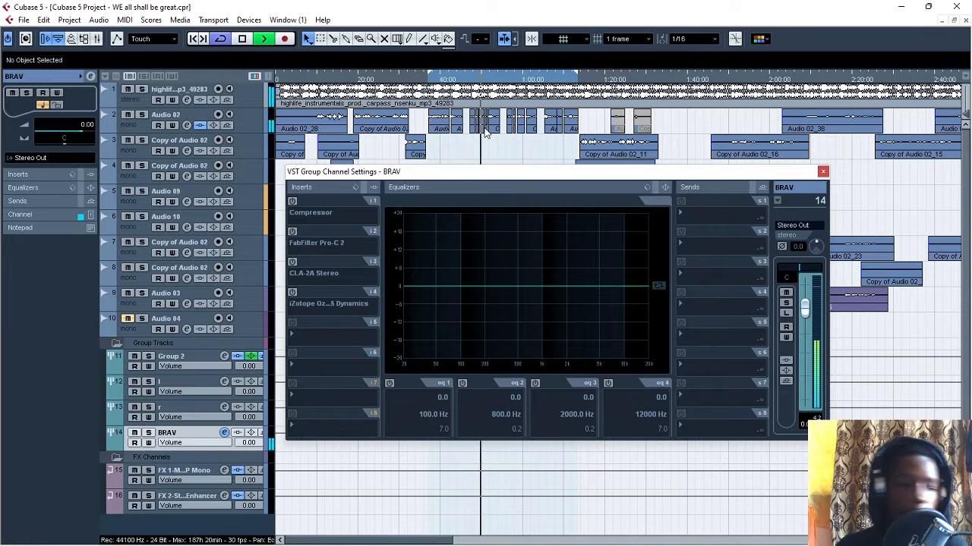
key(space)
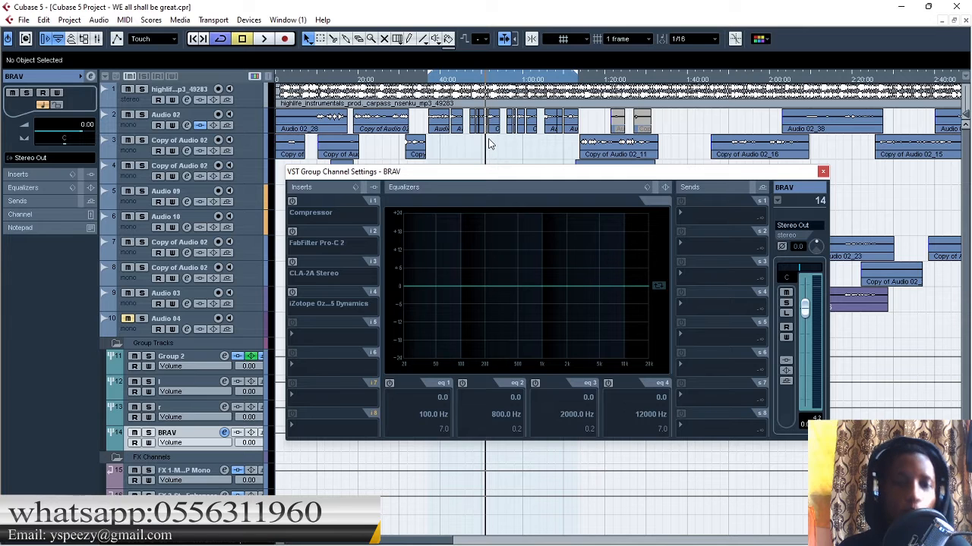
drag(479, 178, 483, 157)
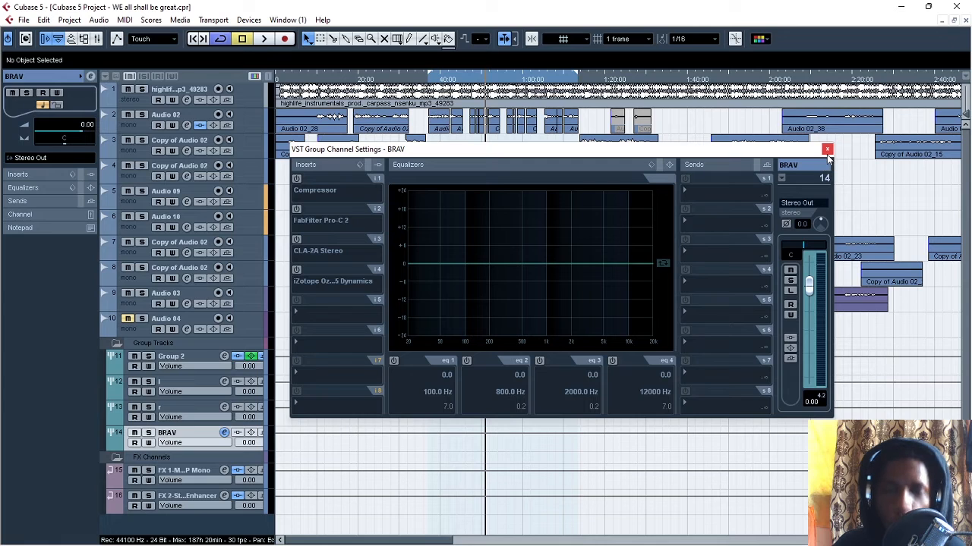
- Enable the Compressor in the BRAV channel's first insert slot, view its settings and close them
click(297, 178)
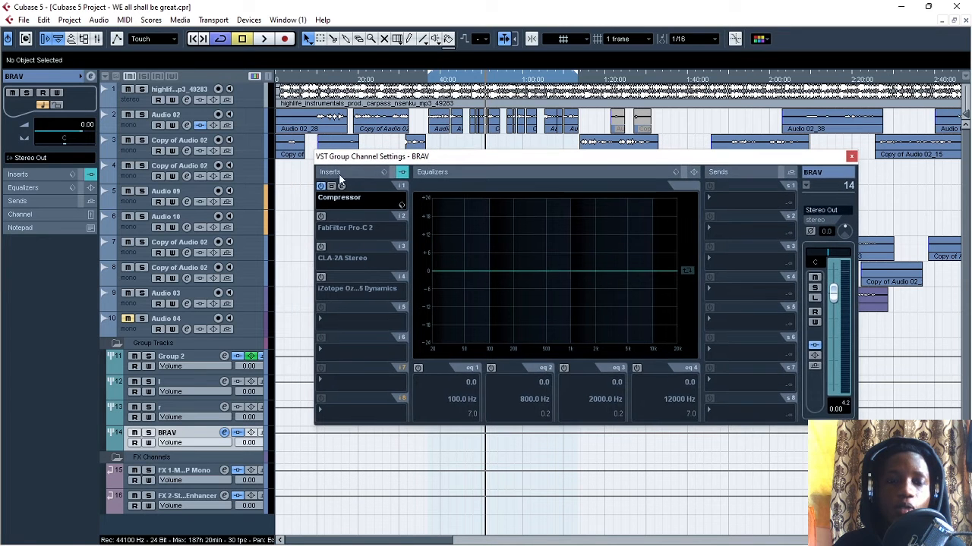
click(340, 186)
drag(375, 159, 339, 108)
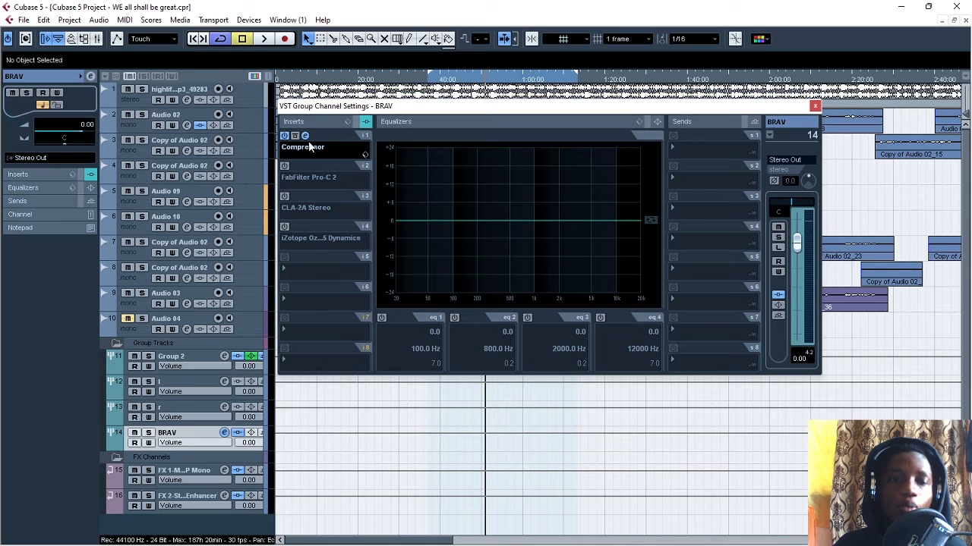
click(304, 135)
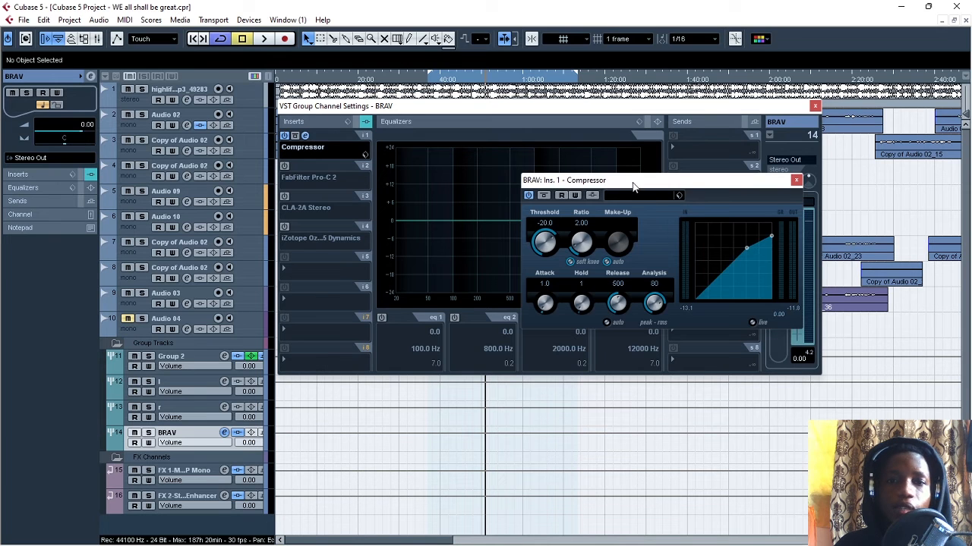
drag(636, 184, 599, 191)
click(759, 185)
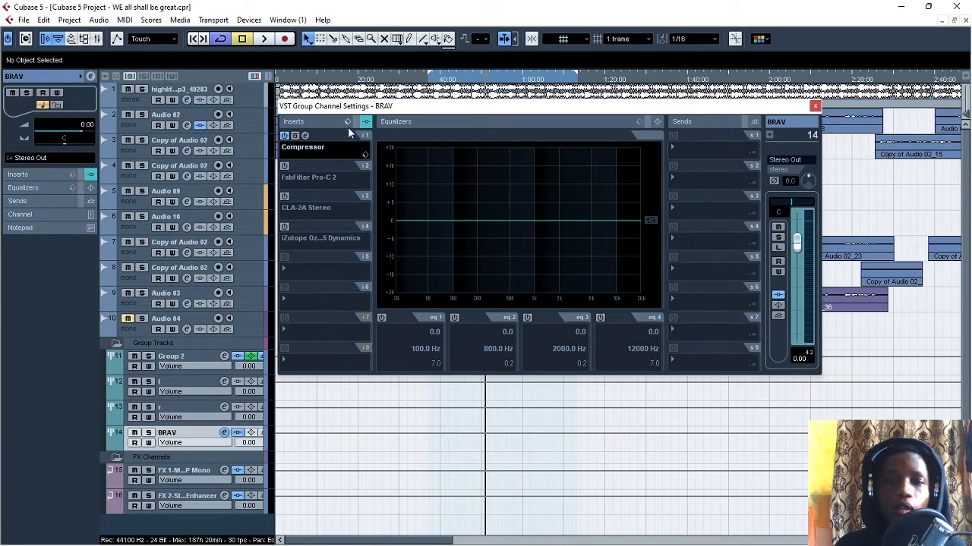
- Reload the Dynamics Compressor into the BRAV channel's first insert slot, leaving only the compressor window open
click(323, 147)
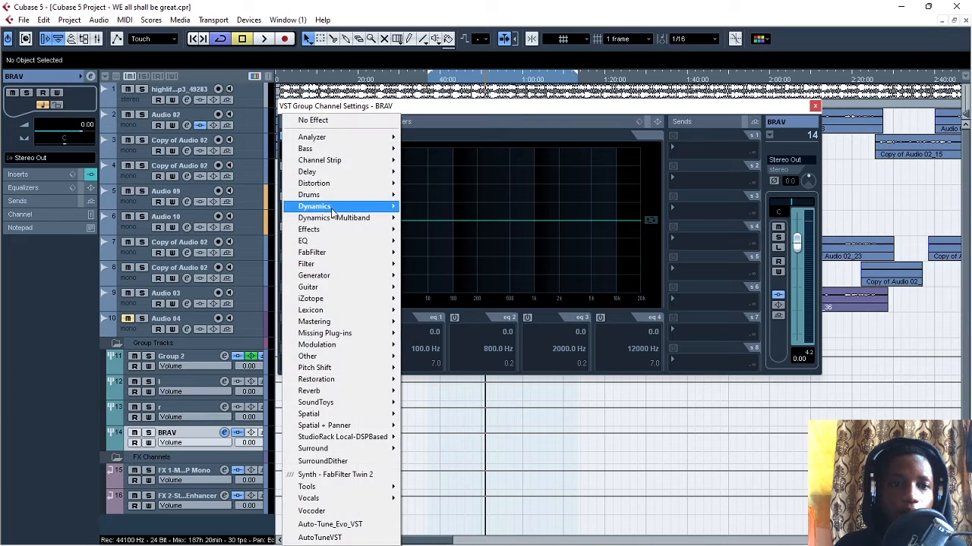
mouse_move(333, 211)
click(449, 245)
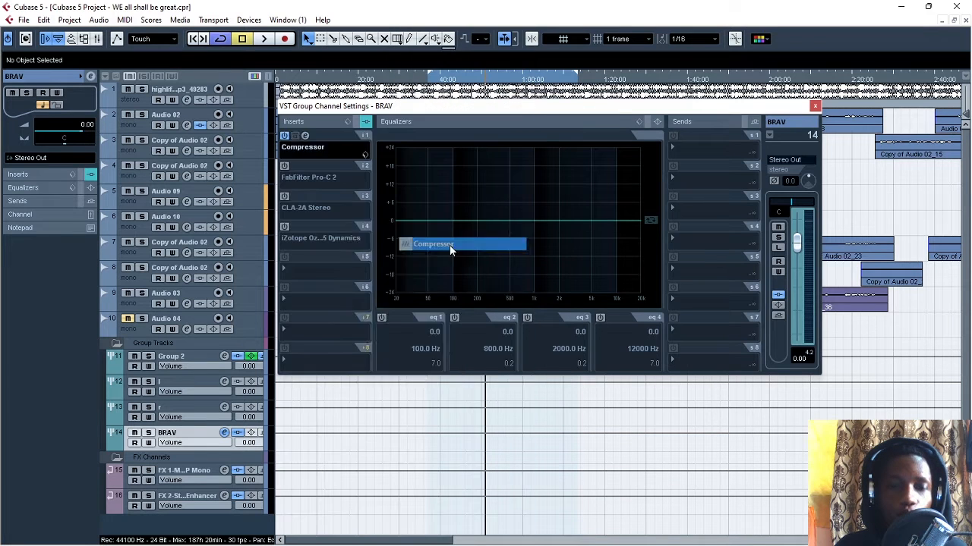
drag(516, 229, 611, 191)
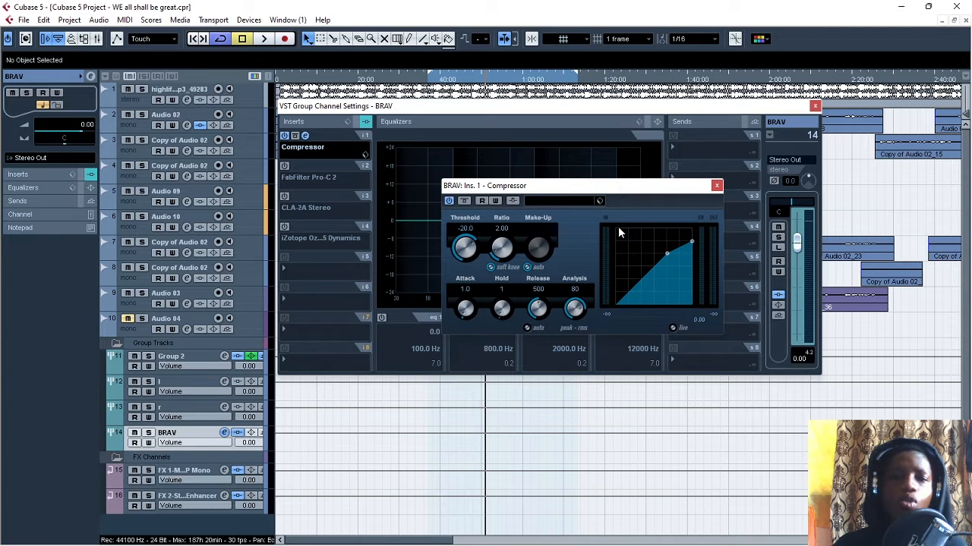
drag(595, 193, 552, 193)
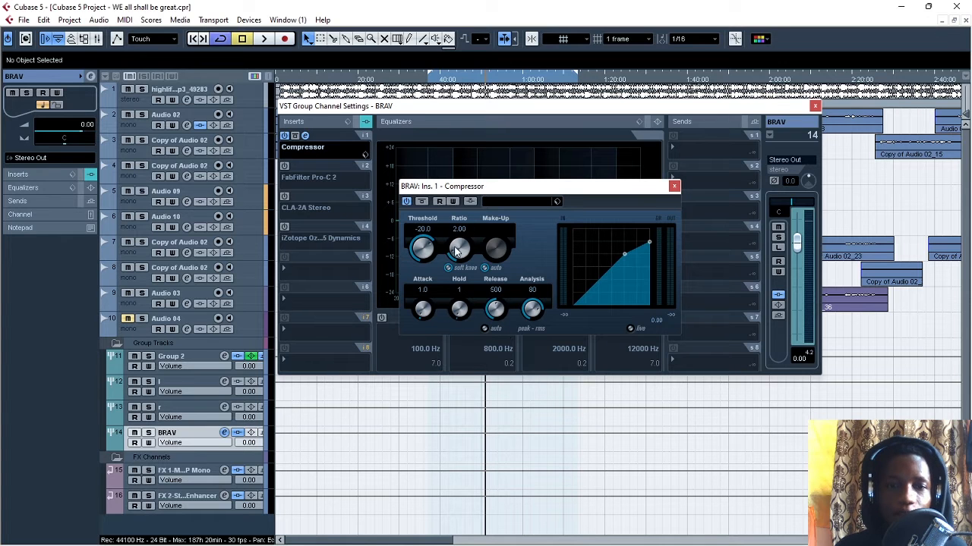
drag(516, 187, 459, 160)
click(814, 106)
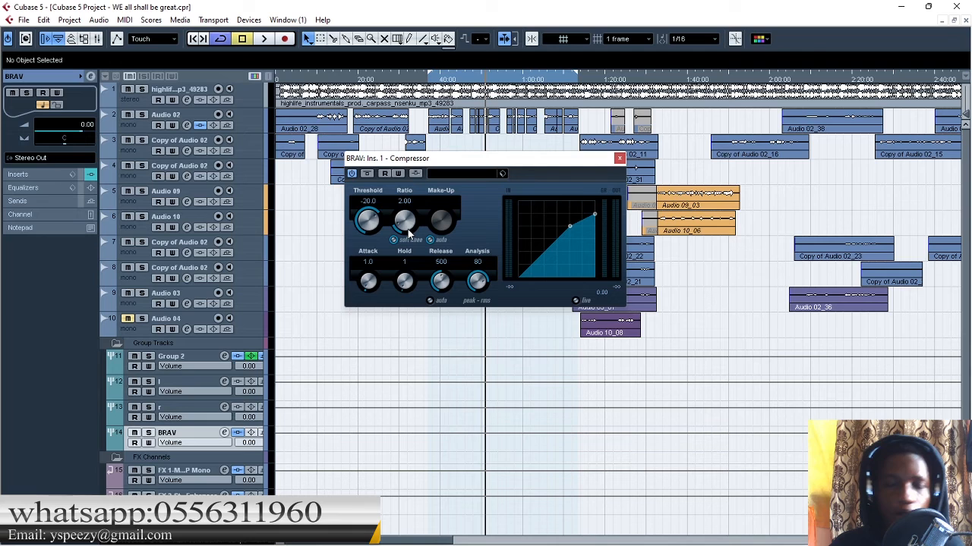
- Set the compressor's ratio to 2.18, its attack to 0.1 and its hold to 0
mouse_move(409, 228)
mouse_down()
mouse_move(403, 214)
mouse_move(406, 222)
mouse_up()
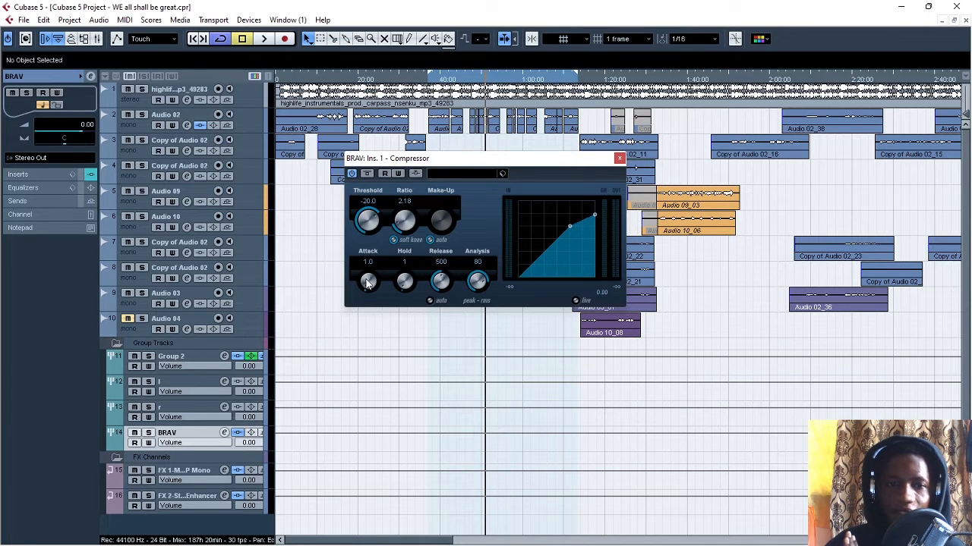
drag(367, 282, 396, 331)
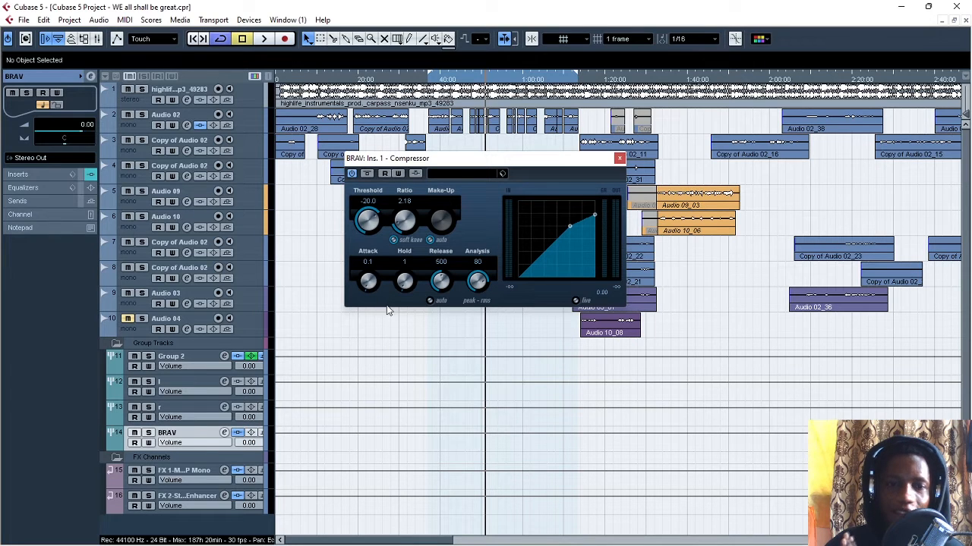
drag(367, 282, 364, 263)
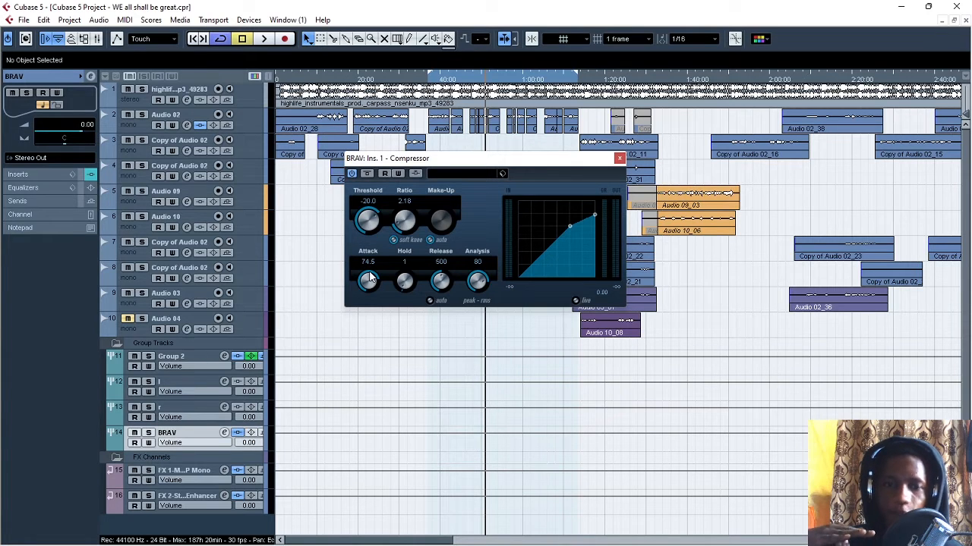
drag(370, 279, 434, 517)
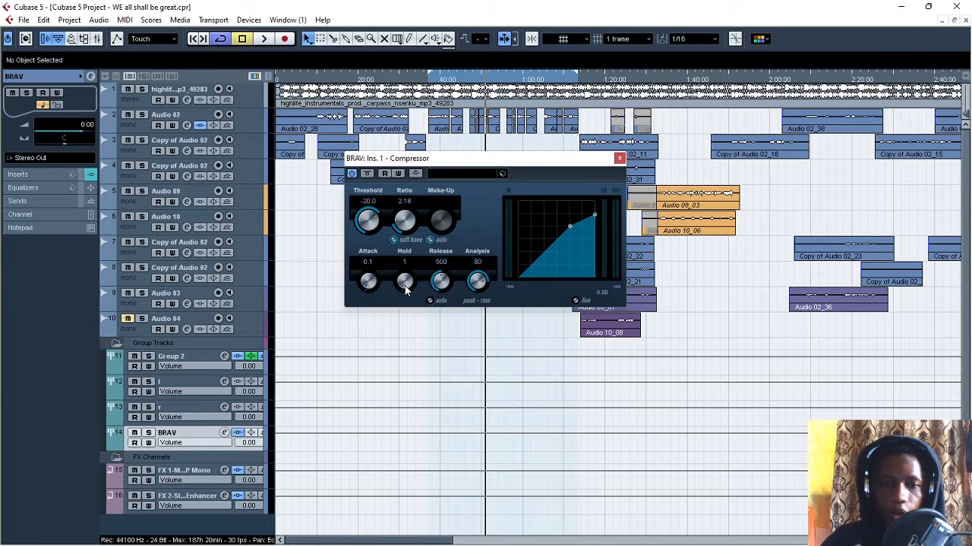
drag(402, 286, 419, 334)
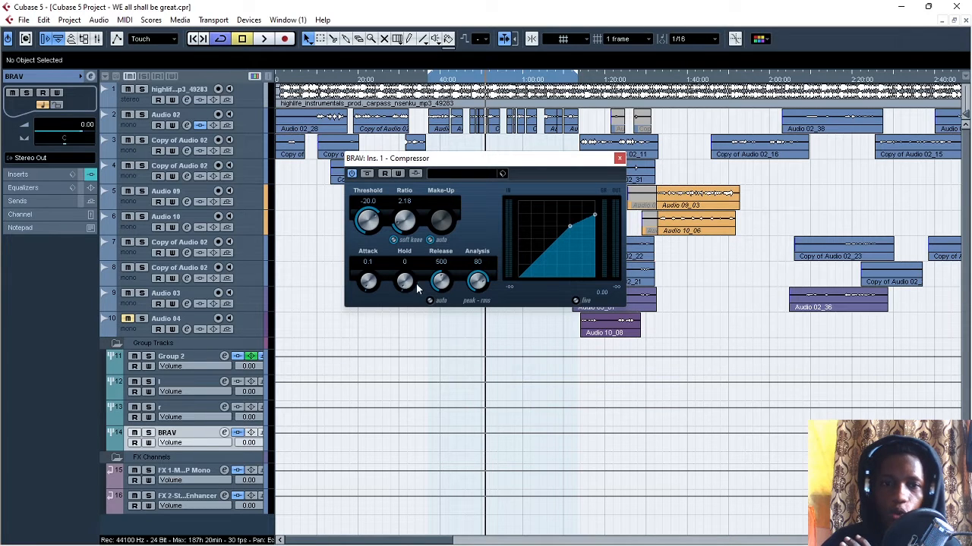
drag(407, 286, 429, 327)
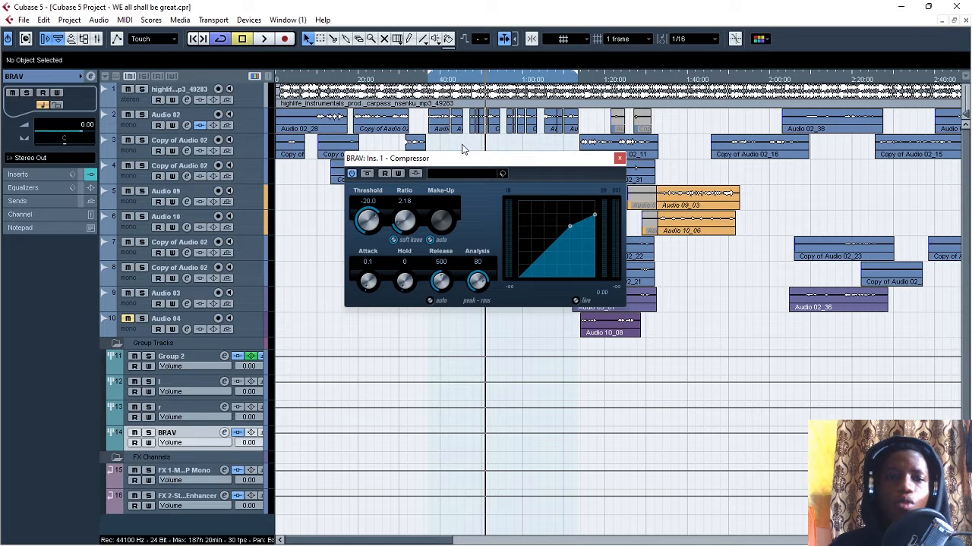
- Play the loop from its start while lowering the compressor's threshold to -29.9, and stop playback
click(430, 82)
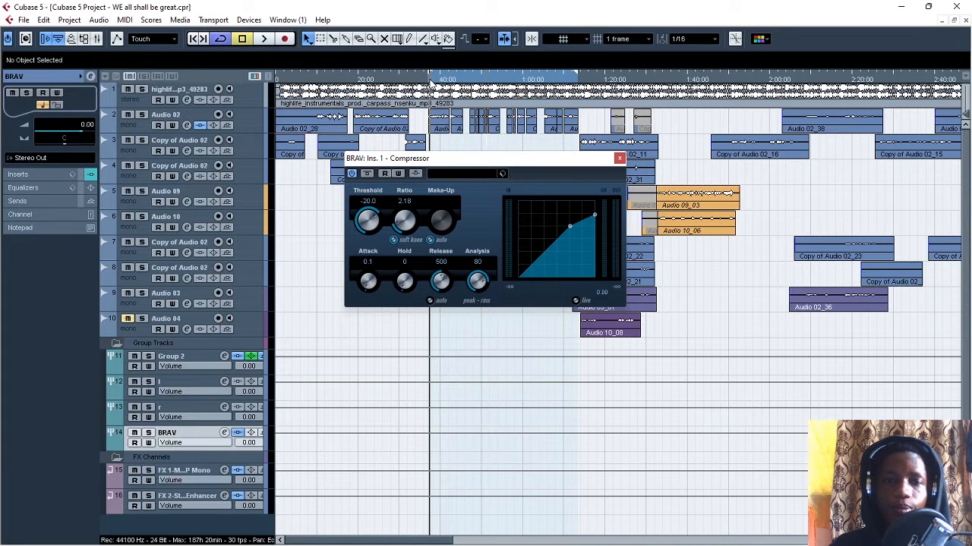
drag(445, 162, 466, 171)
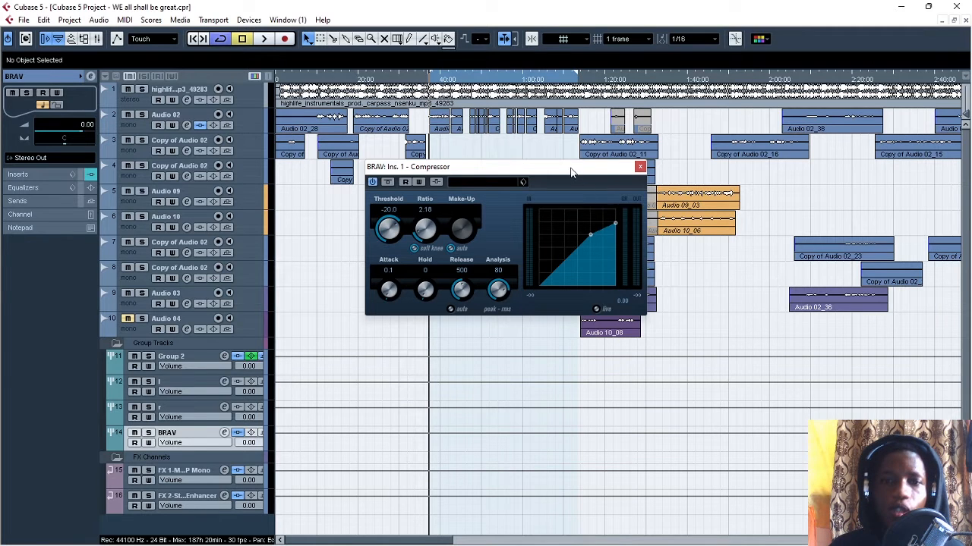
drag(571, 172, 573, 180)
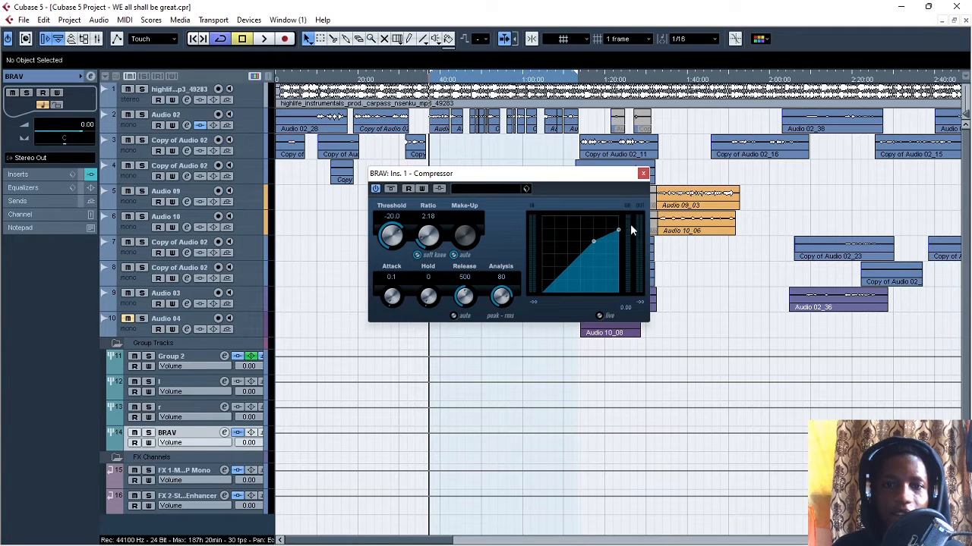
mouse_move(600, 177)
mouse_down()
mouse_move(601, 204)
mouse_move(592, 186)
mouse_up()
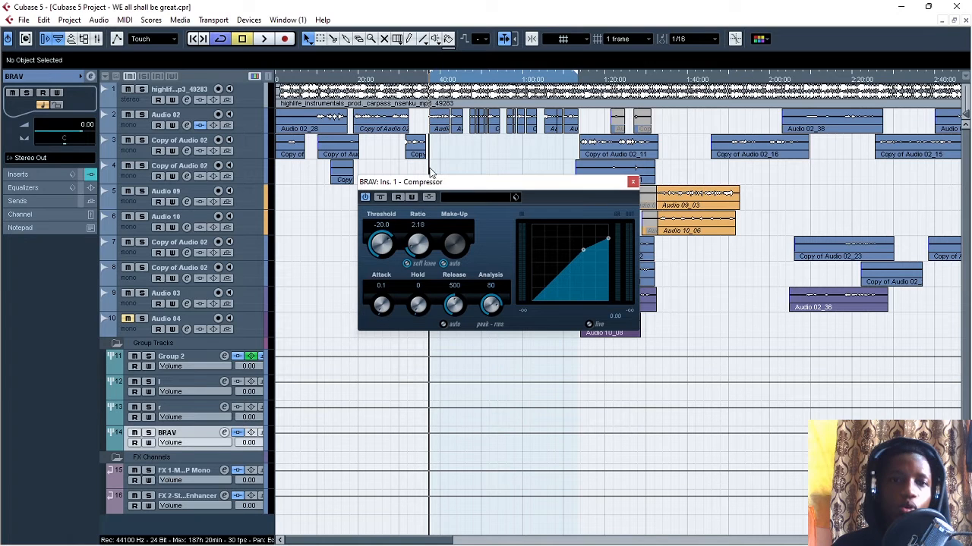
scroll(382, 243, down, 3)
key(space)
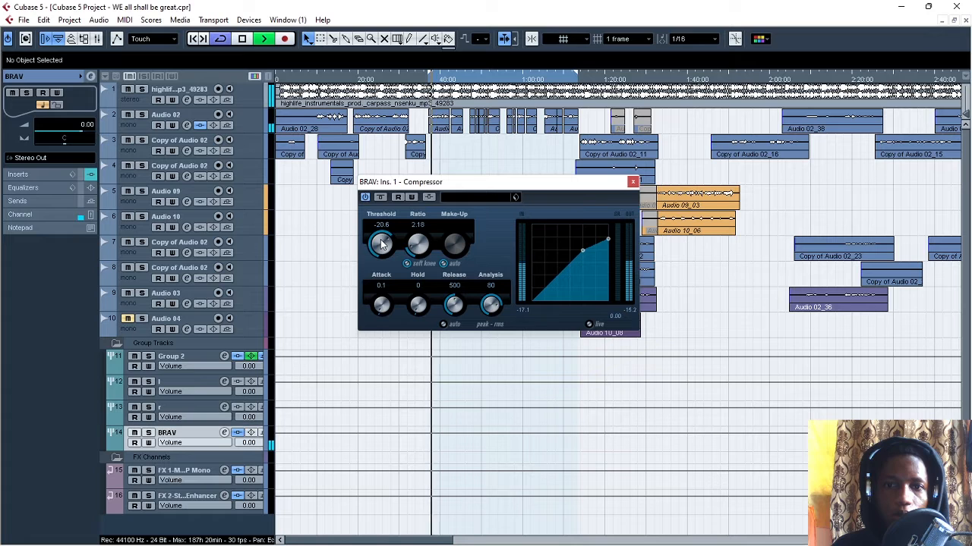
mouse_move(382, 242)
mouse_down()
mouse_move(378, 228)
mouse_move(383, 261)
mouse_up()
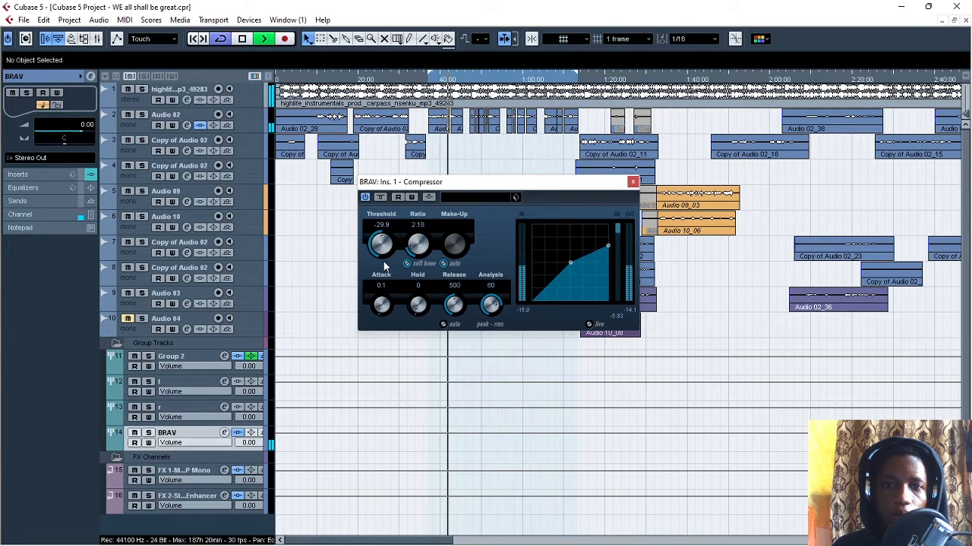
key(space)
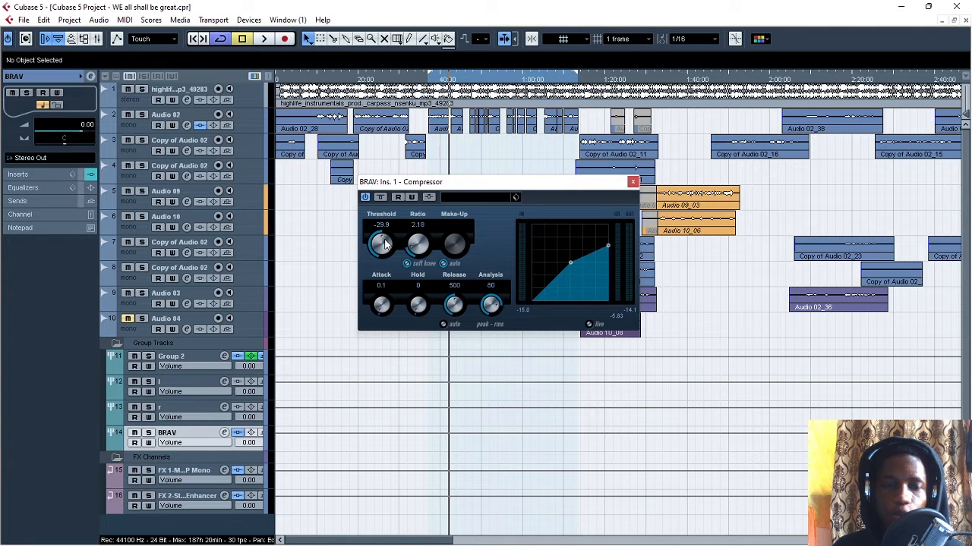
- Try compressor thresholds of -17.3 and -12.5, playing the section between the changes
drag(385, 243, 435, 268)
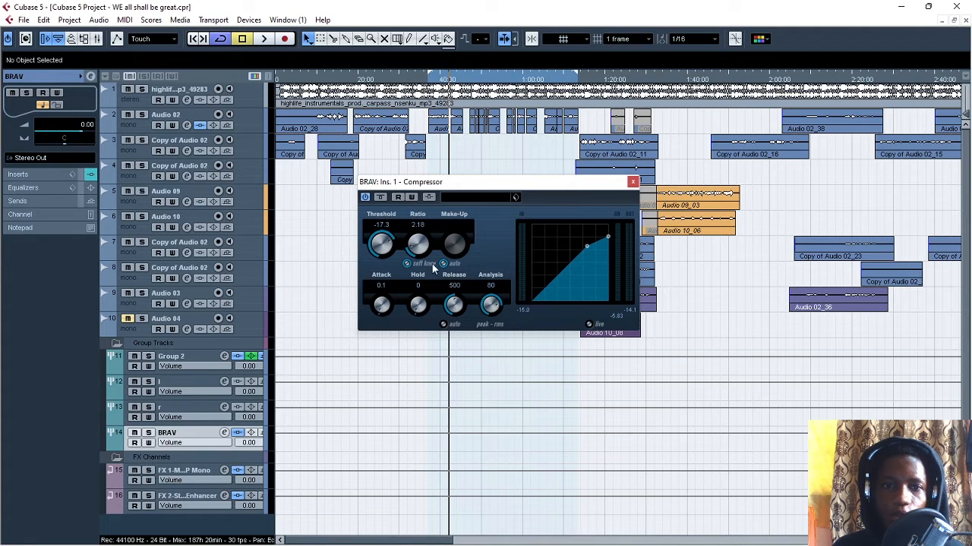
key(space)
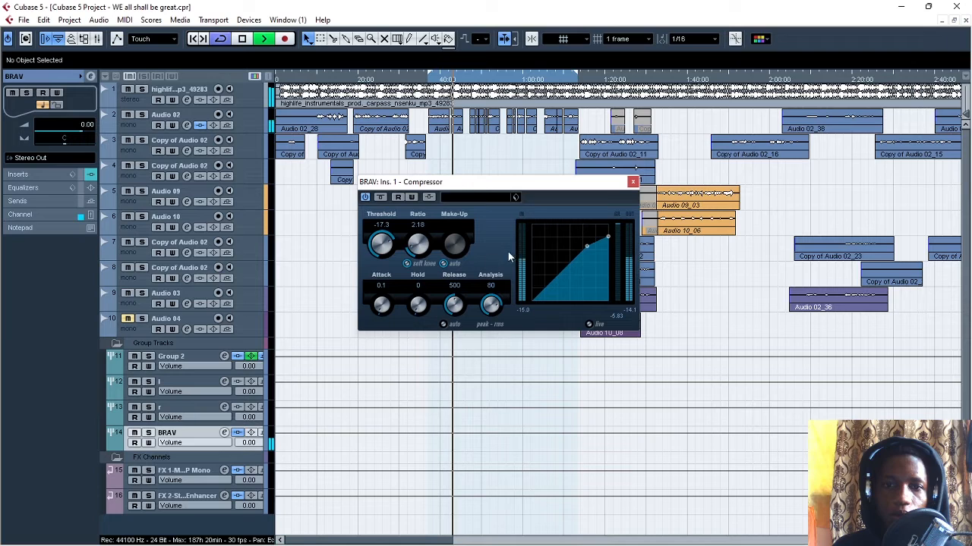
drag(382, 249, 401, 258)
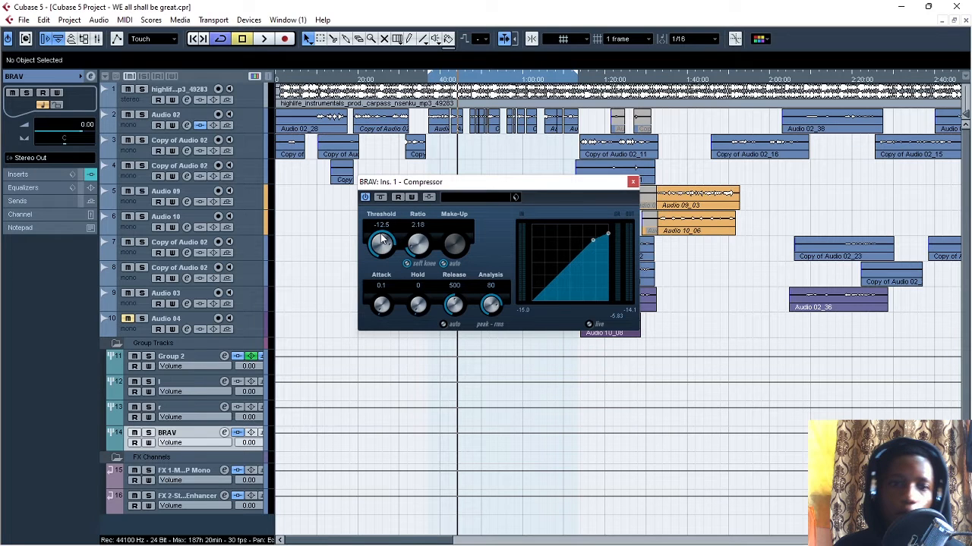
- Resume playback, lower the compressor's threshold to -32.9 and stop the playback
key(space)
mouse_move(382, 241)
mouse_down()
mouse_move(392, 285)
mouse_move(383, 256)
mouse_up()
key(space)
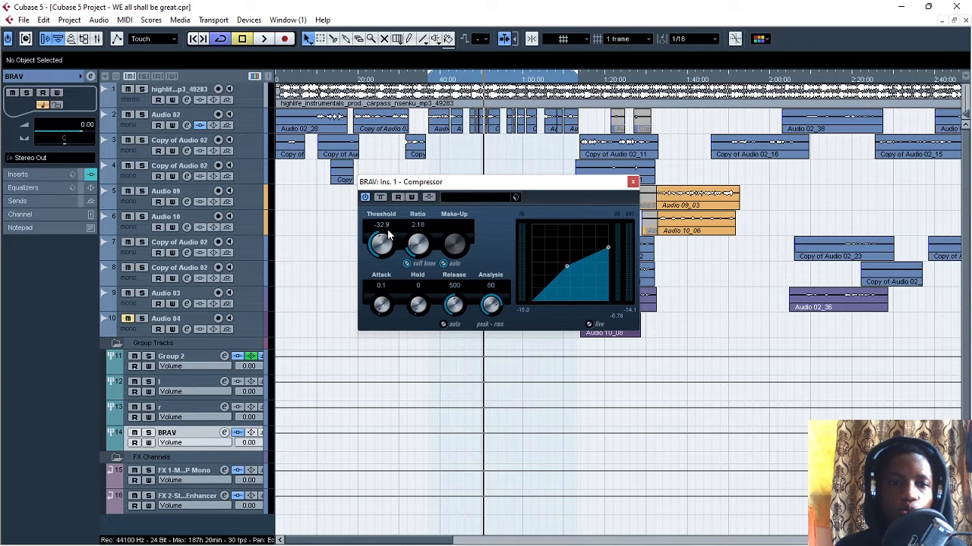
- Set the compressor's ratio to 2.00 and shift its window slightly lower over the project
scroll(420, 247, up, 1)
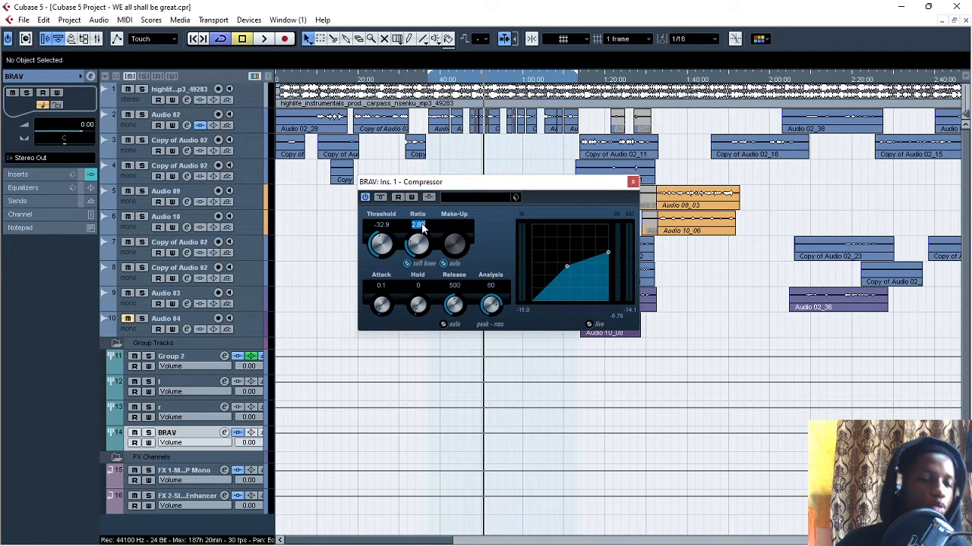
text(2)
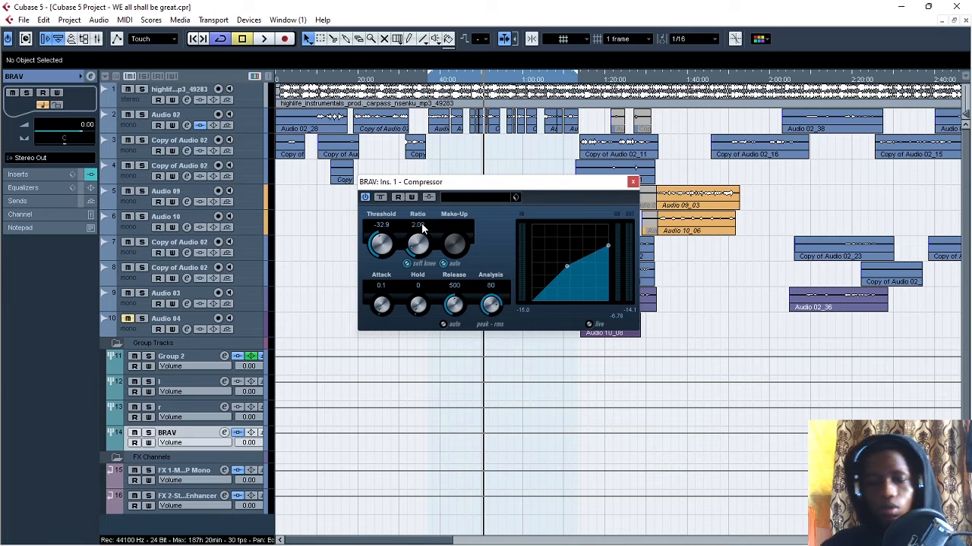
key(Return)
drag(448, 181, 493, 201)
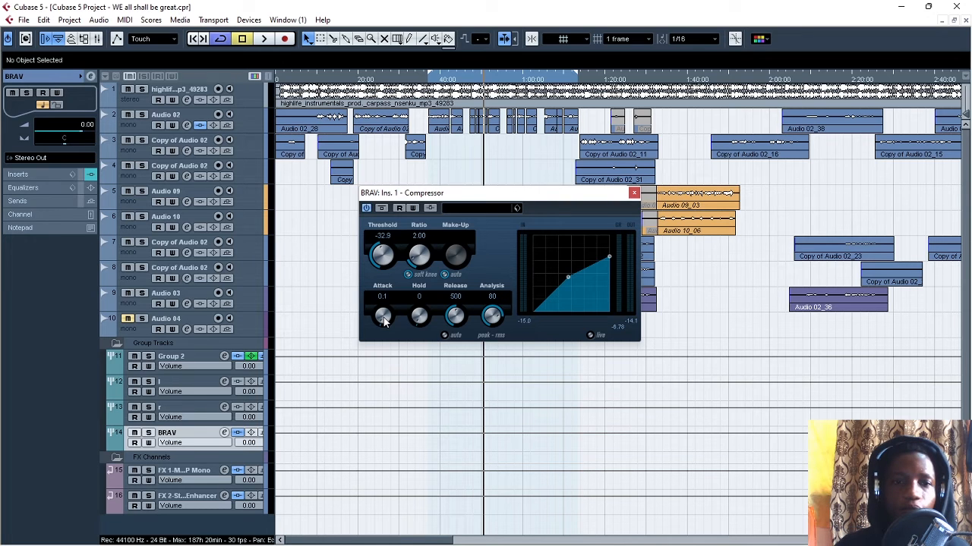
- Audition the loop from its start, raise the compressor's attack to 37.6, and play the section again
click(429, 82)
key(space)
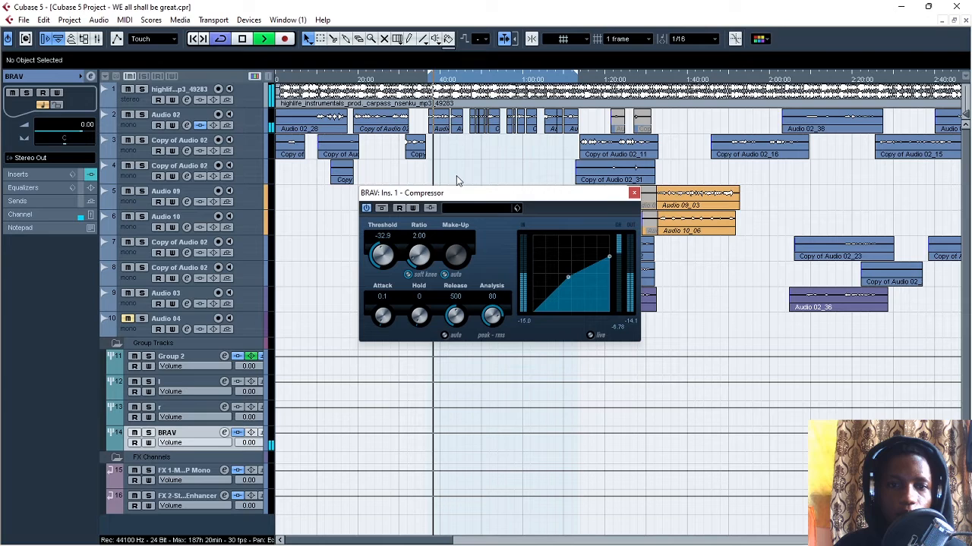
key(space)
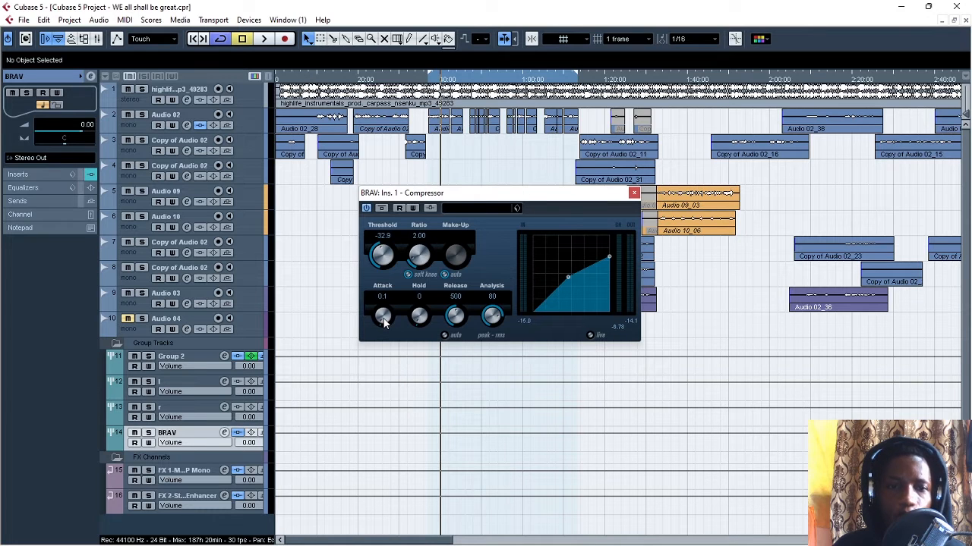
drag(384, 322, 372, 290)
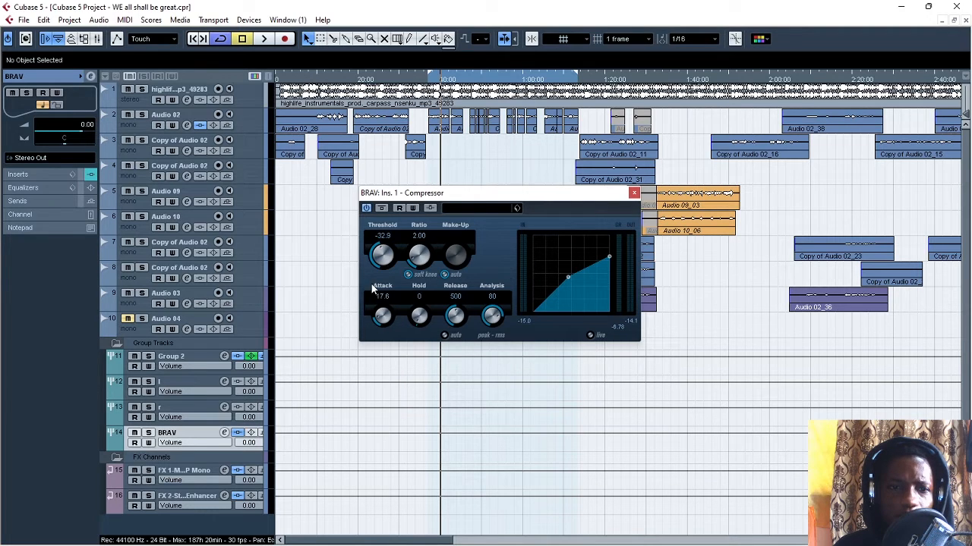
drag(382, 324, 382, 317)
key(space)
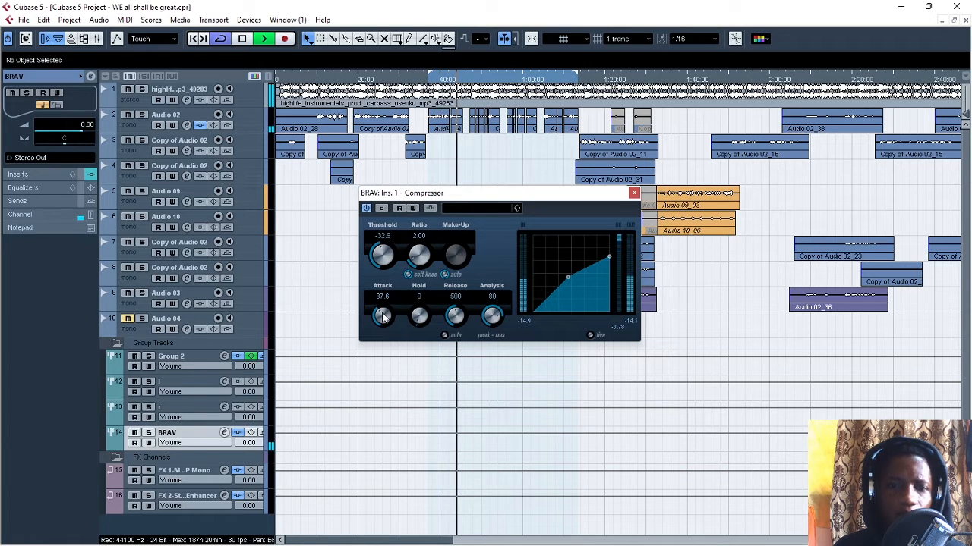
key(space)
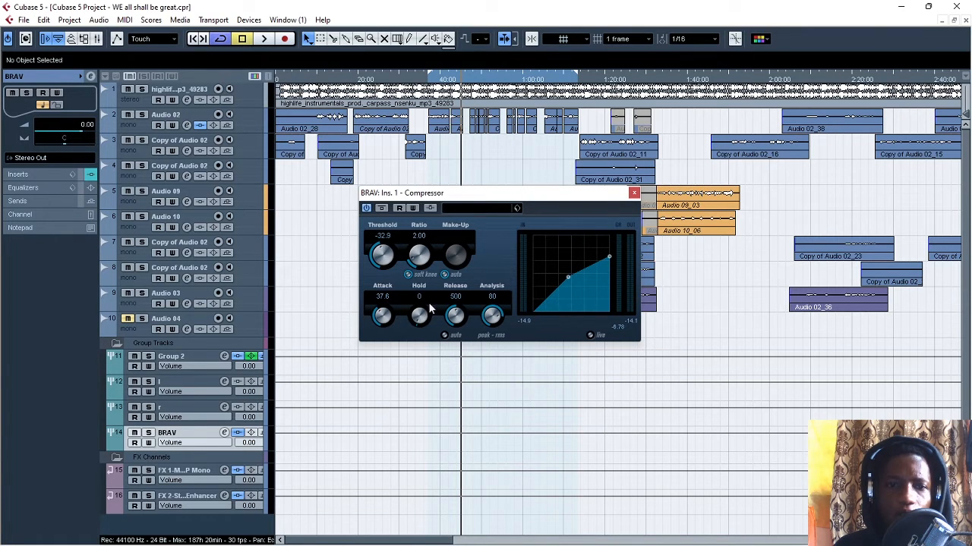
- Try compressor hold values of 370, 560, 1000 and 1830, playing the section between the changes
drag(421, 316, 411, 287)
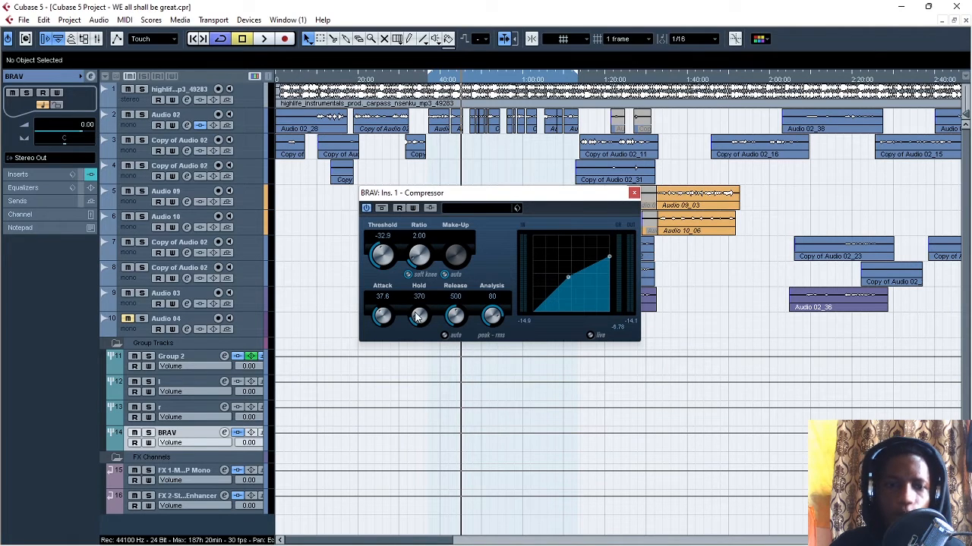
key(space)
drag(418, 318, 411, 301)
key(space)
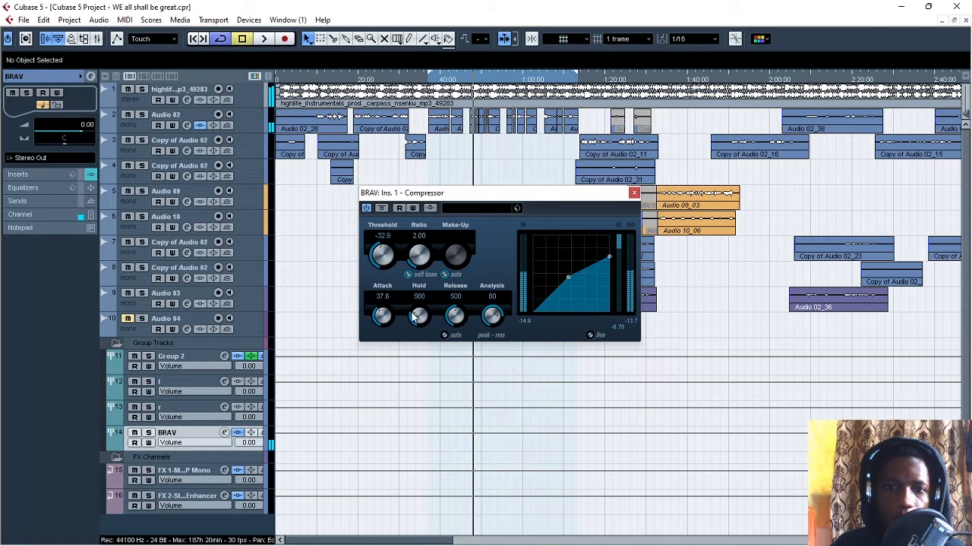
drag(419, 318, 414, 289)
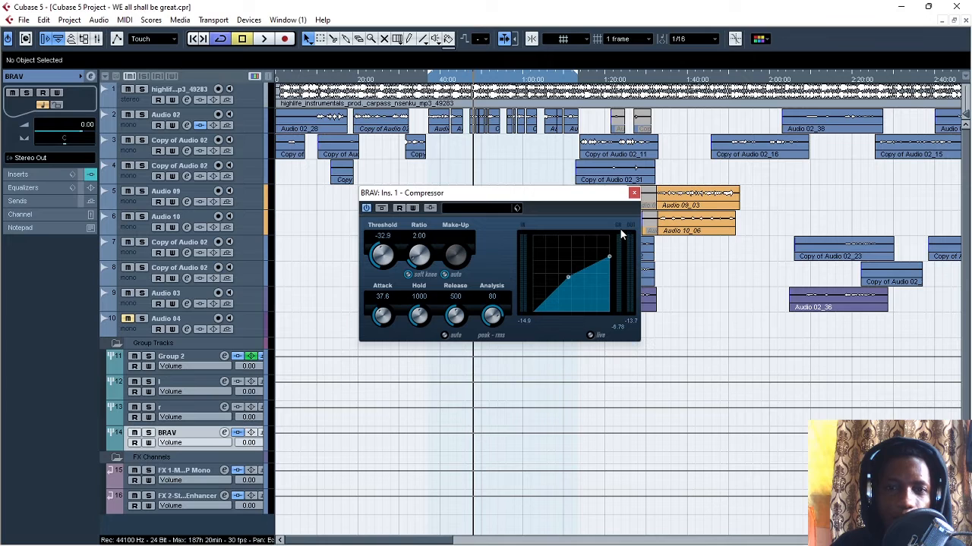
key(space)
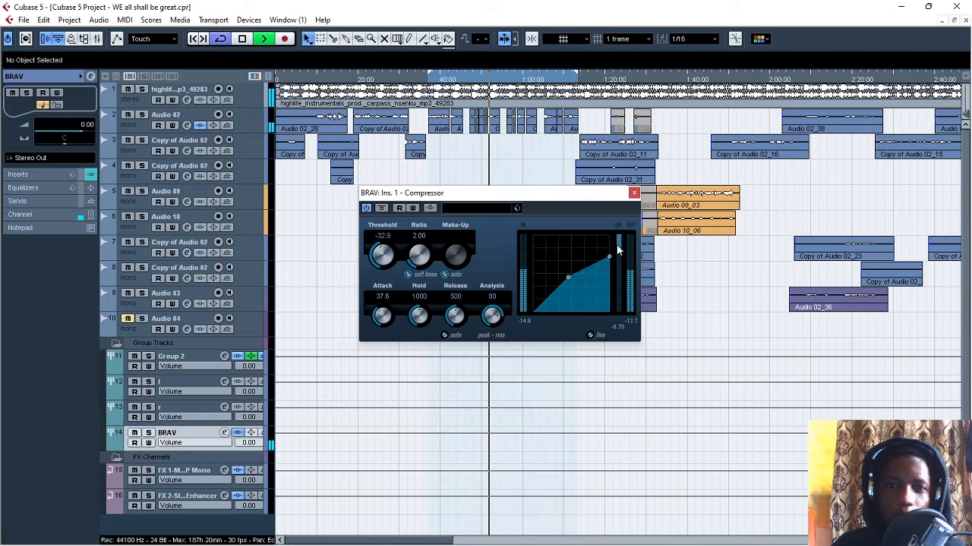
drag(420, 318, 424, 298)
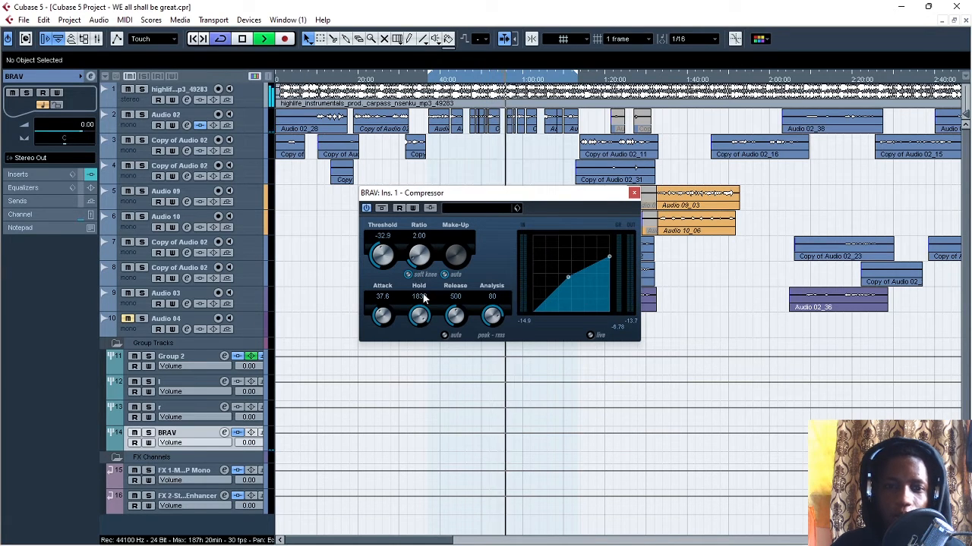
key(space)
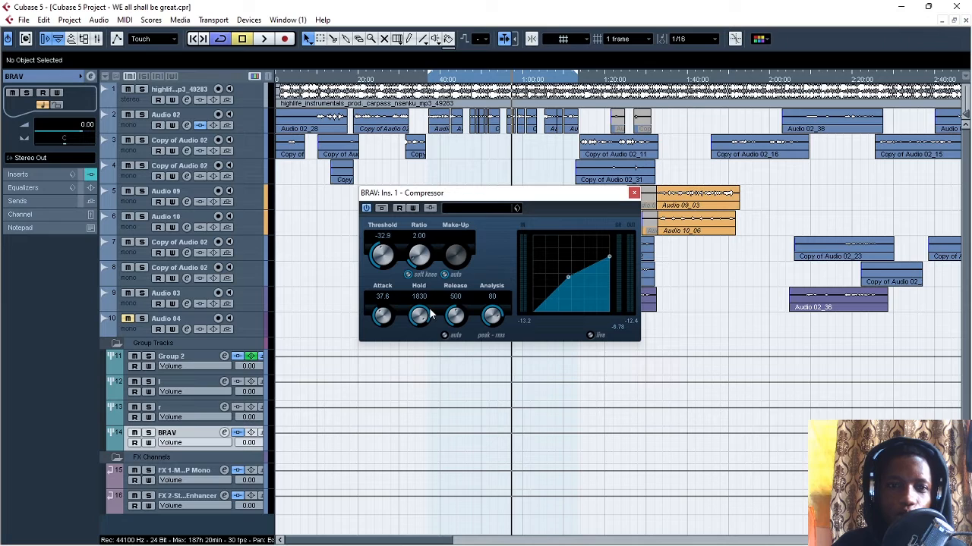
- Set the compressor's hold to 0, then play a short section and stop
drag(423, 317, 400, 404)
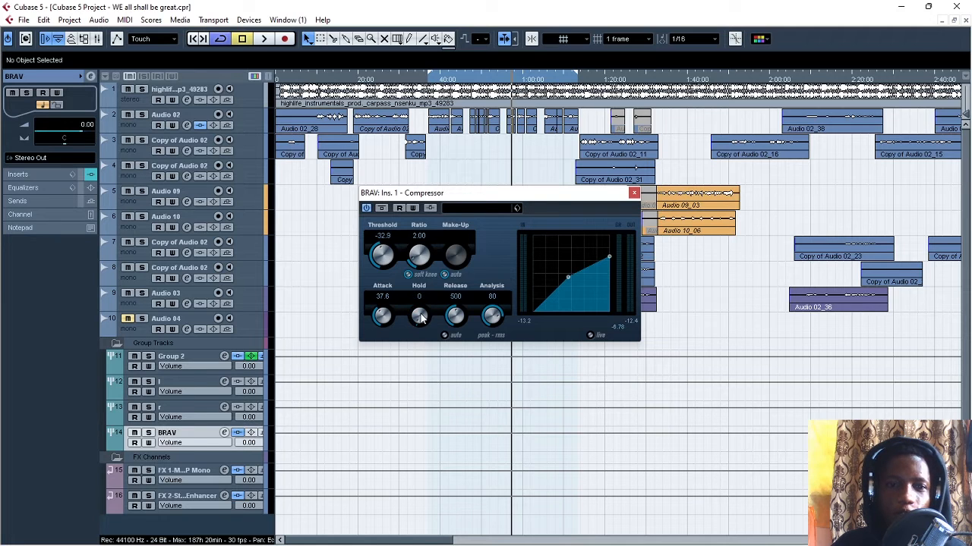
key(space)
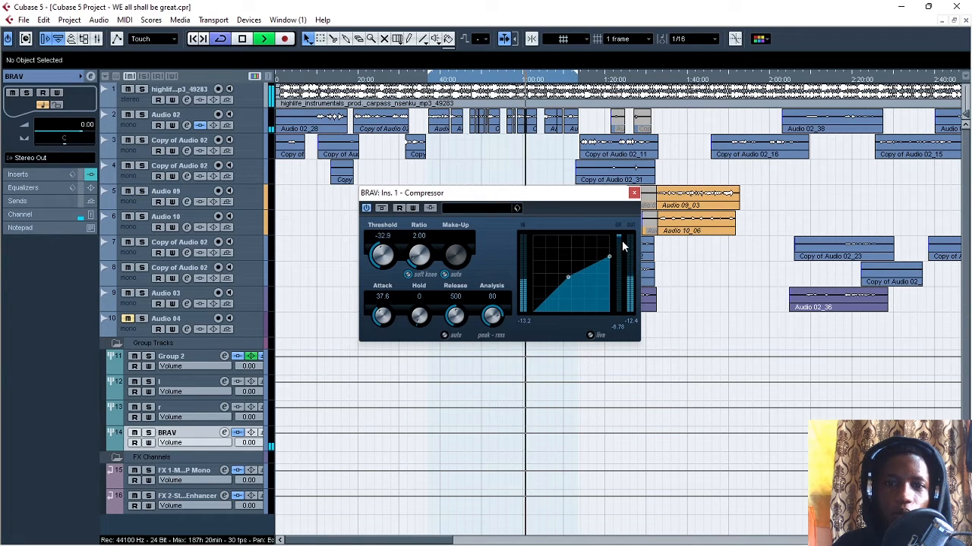
key(space)
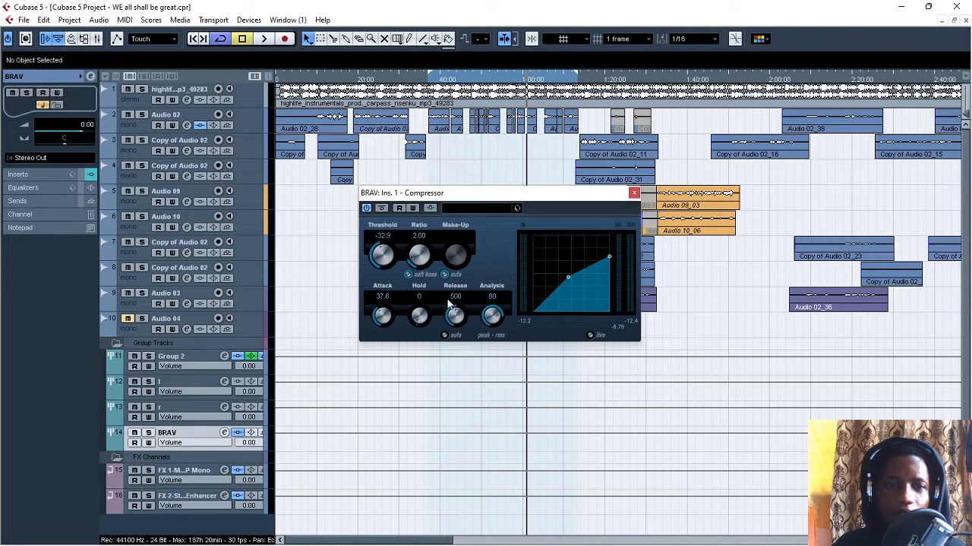
- Lower the compressor's release to 10, raise it to 490, then play the section and stop
drag(455, 316, 473, 383)
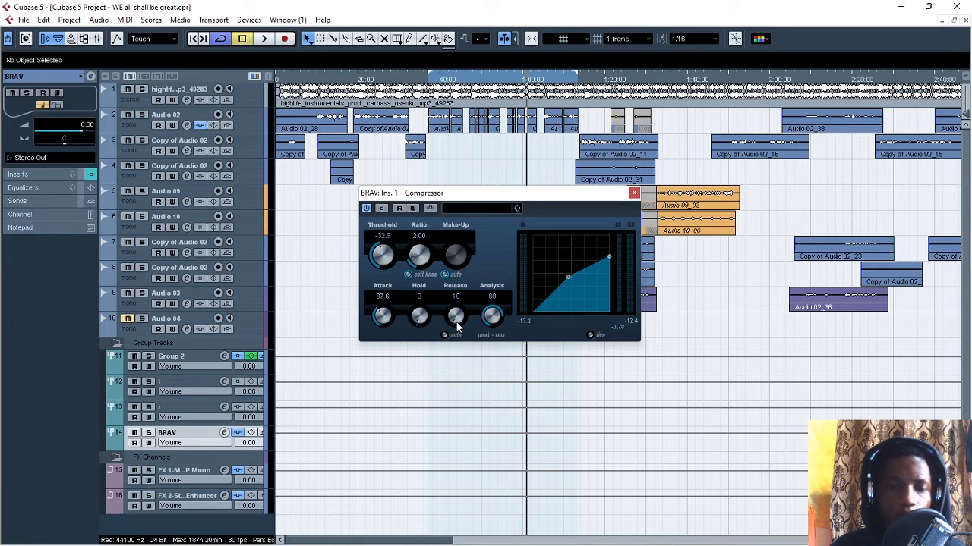
scroll(457, 319, up, 1)
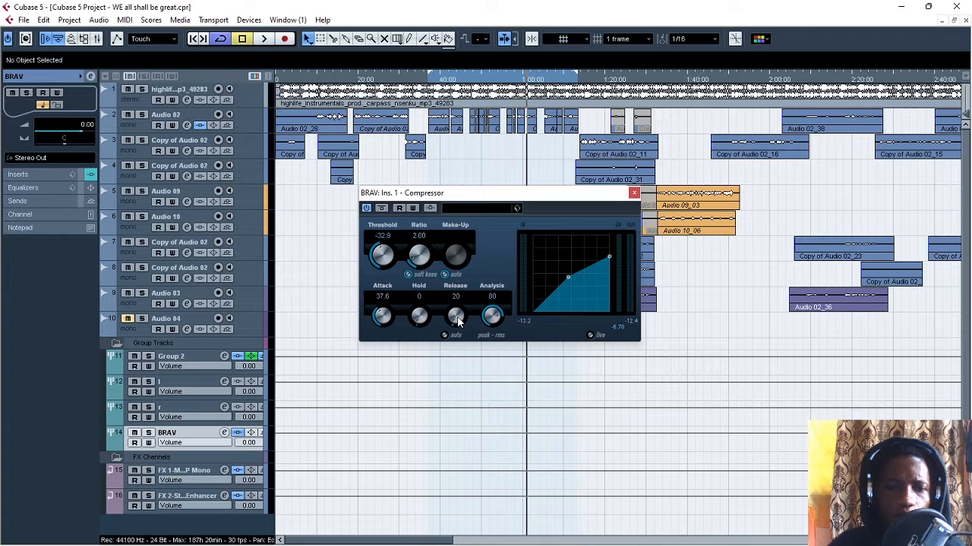
scroll(458, 321, up, 10)
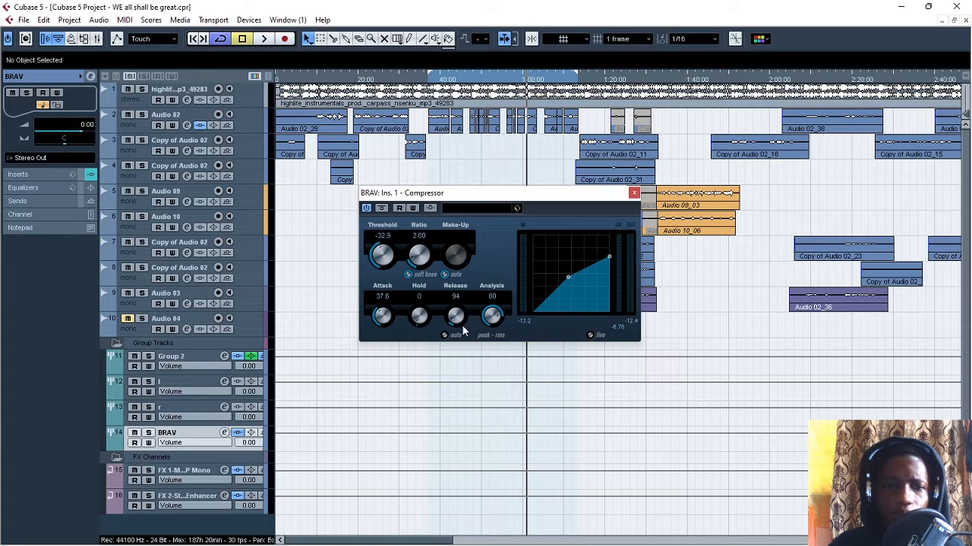
scroll(458, 320, up, 15)
scroll(457, 319, up, 4)
scroll(457, 317, down, 3)
key(space)
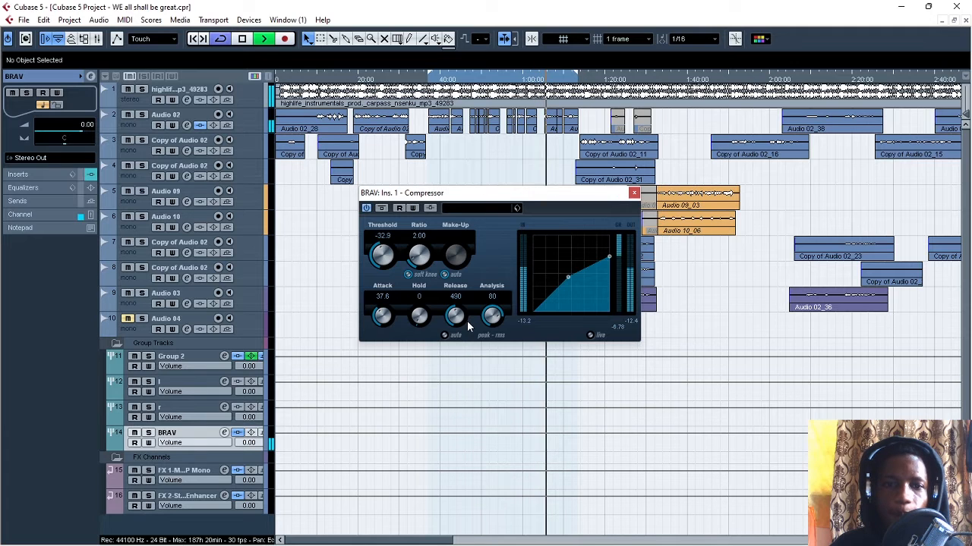
key(space)
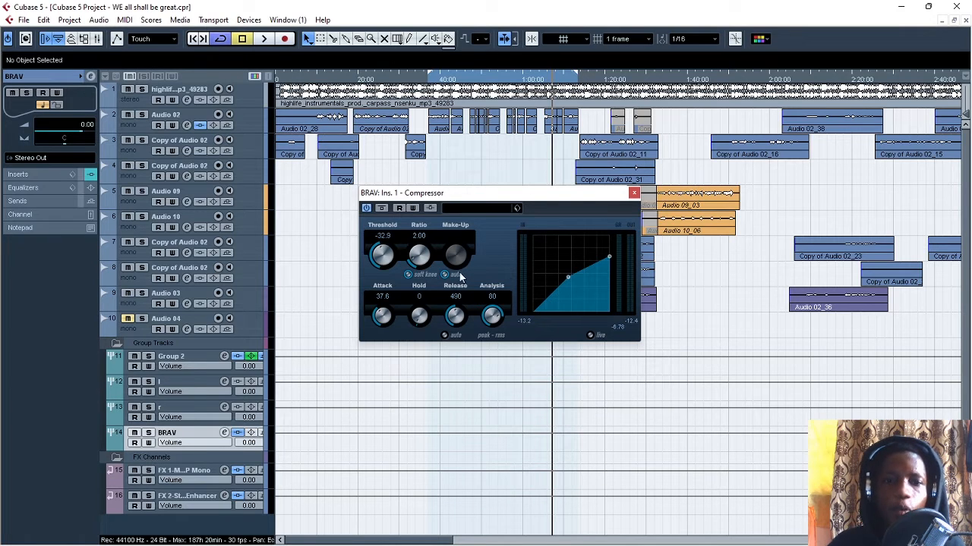
- Turn off automatic make-up gain, raise the compressor's make-up gain to 13.4 during playback, and stop
mouse_move(542, 198)
mouse_down()
mouse_move(520, 206)
mouse_move(532, 206)
mouse_up()
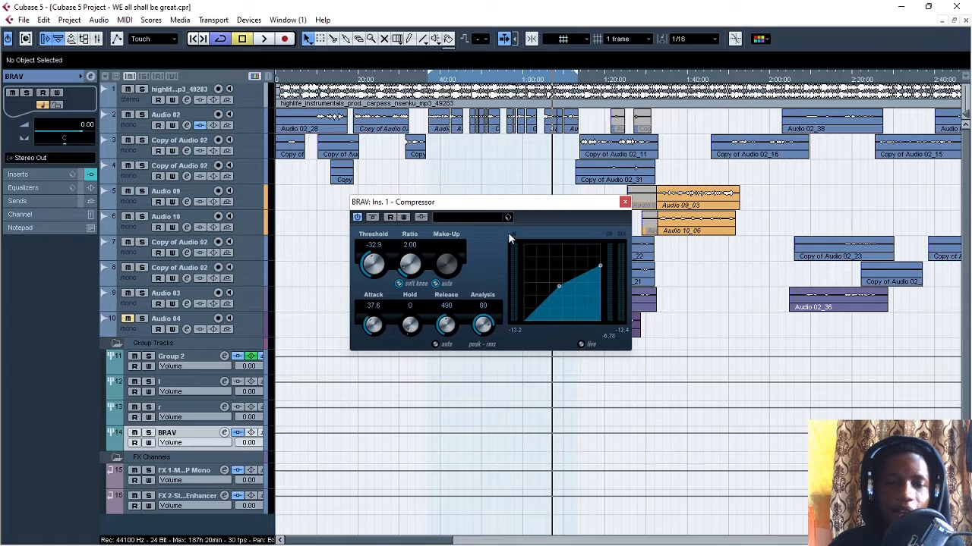
click(436, 284)
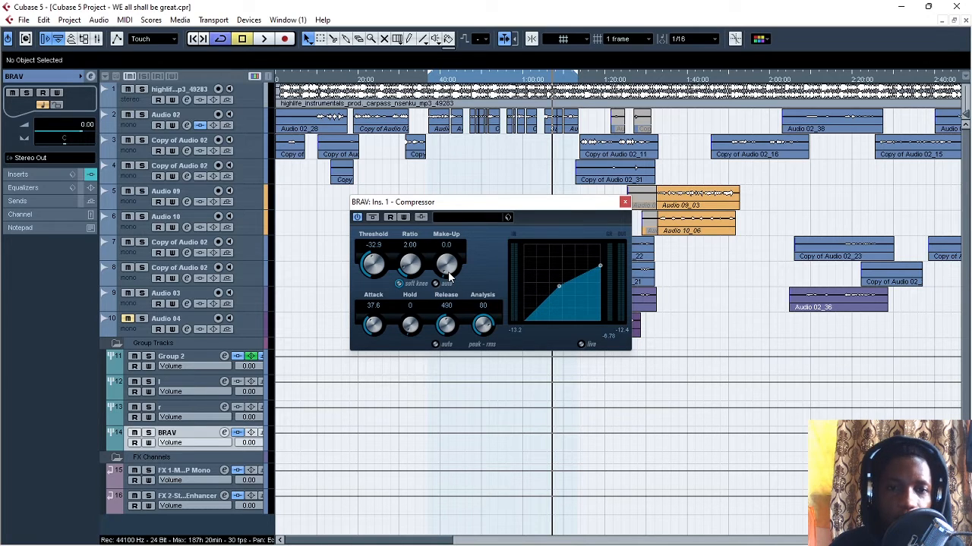
key(space)
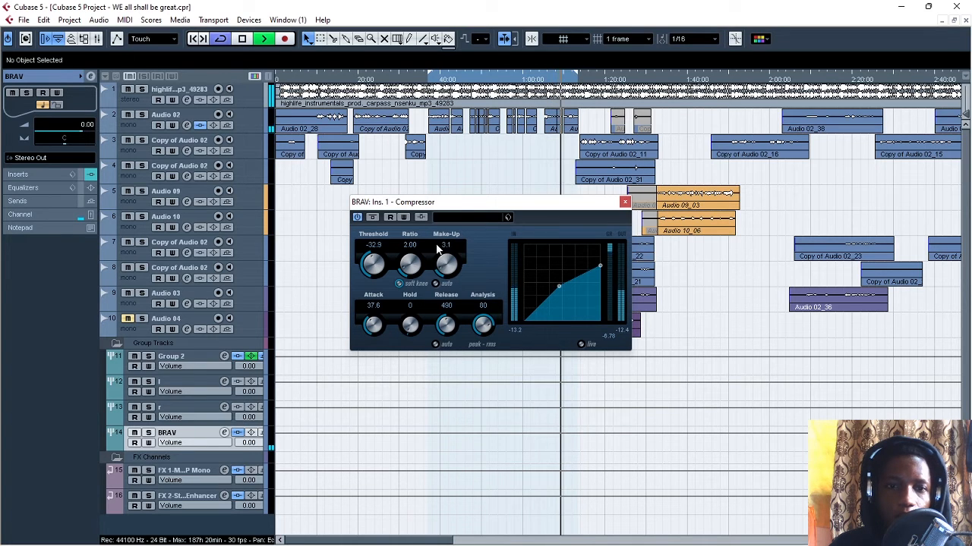
drag(445, 272, 431, 206)
drag(446, 265, 445, 260)
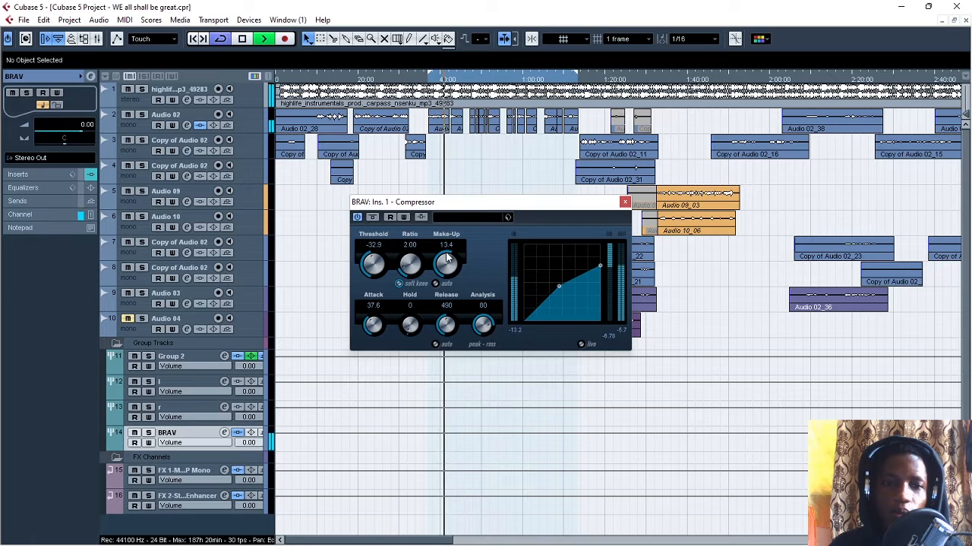
key(space)
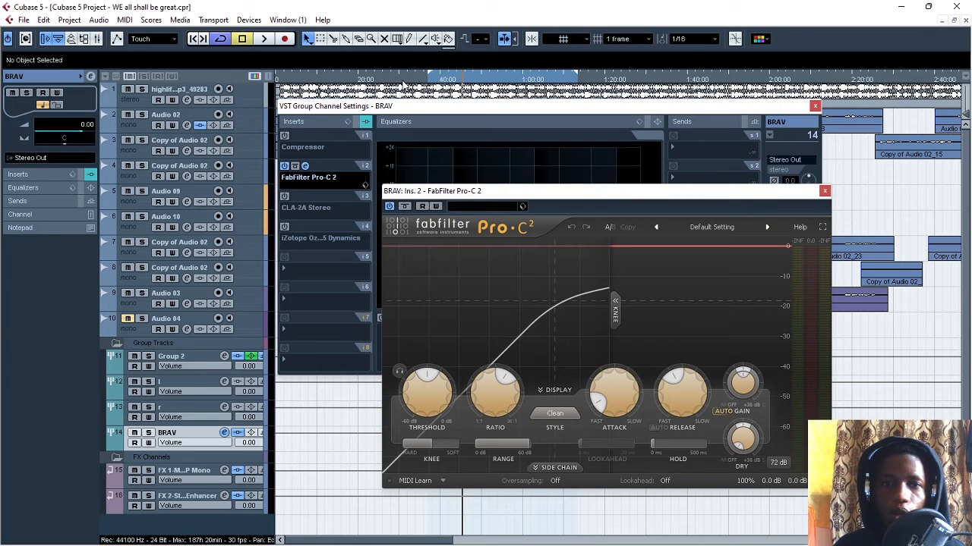
- Return the playhead to the loop start and move the FabFilter Pro-C 2 window higher over the channel settings
drag(432, 81, 433, 90)
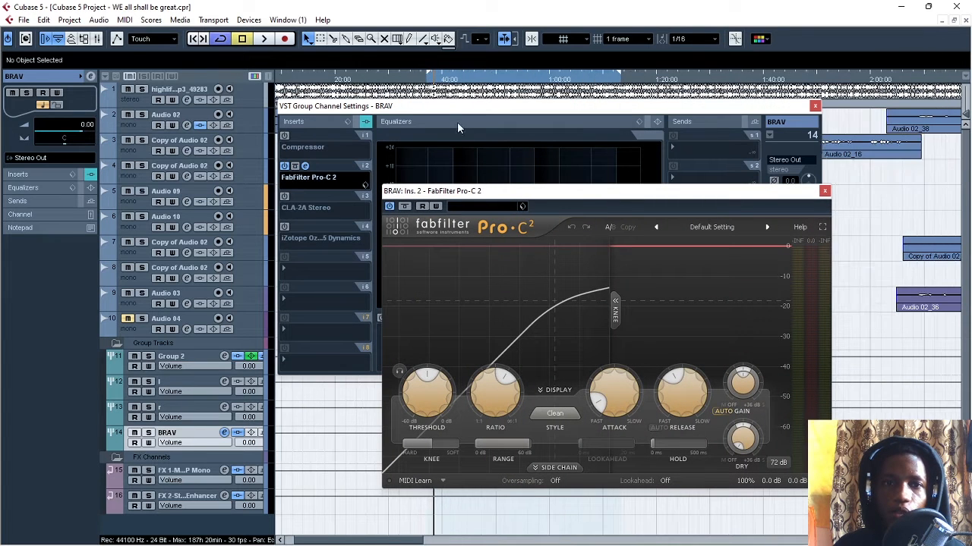
drag(520, 193, 486, 161)
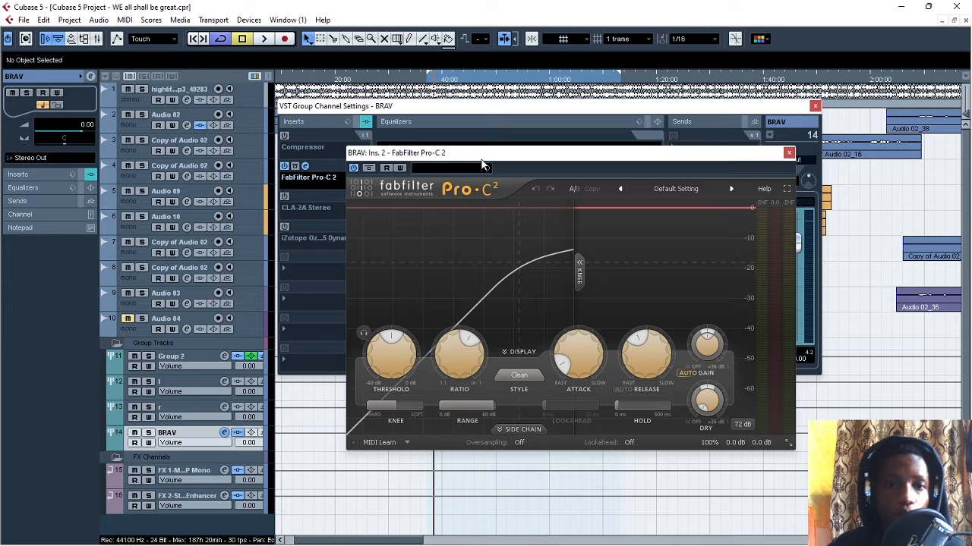
drag(482, 165, 472, 153)
- Play the loop, lower the FabFilter Pro-C 2 threshold to about -30 dB, and stop playback to check the gain reduction meter
mouse_move(380, 333)
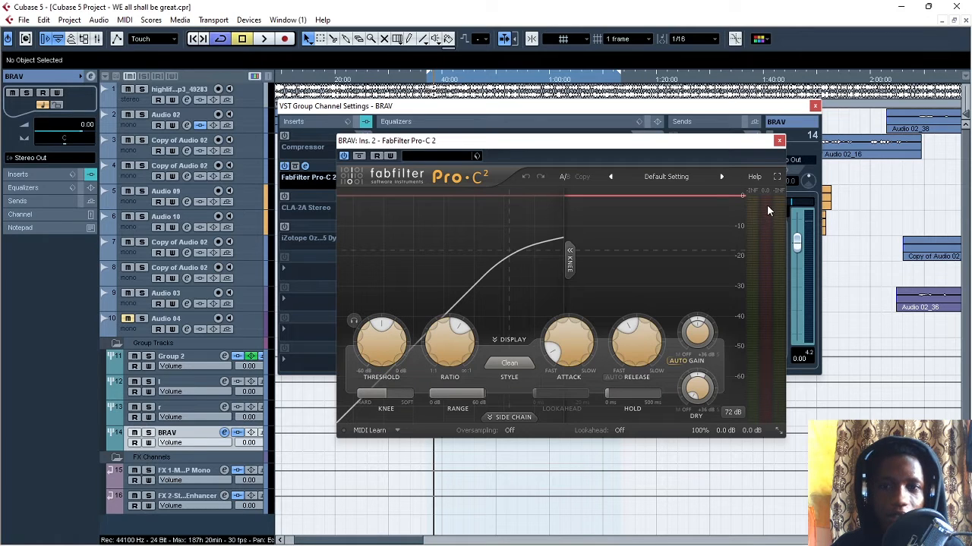
mouse_move(761, 221)
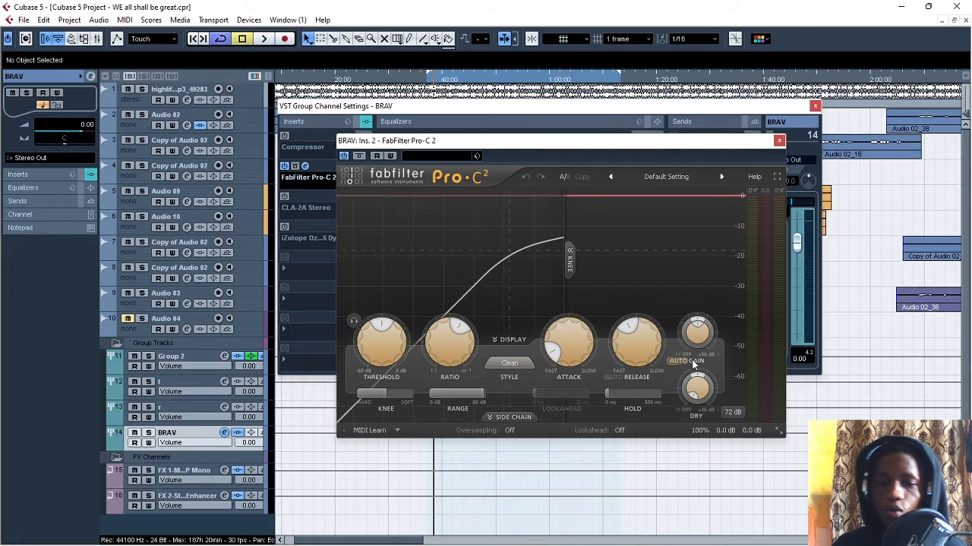
mouse_move(700, 334)
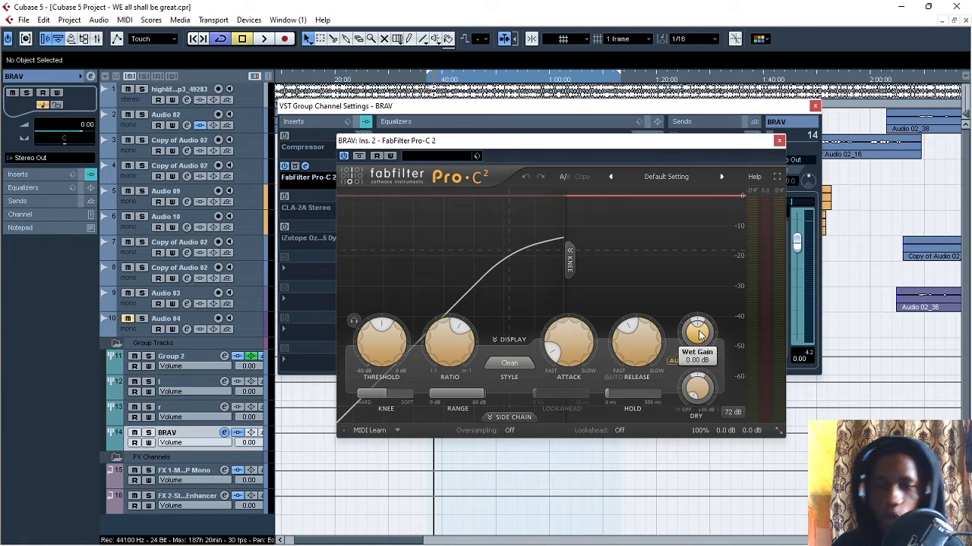
mouse_move(444, 351)
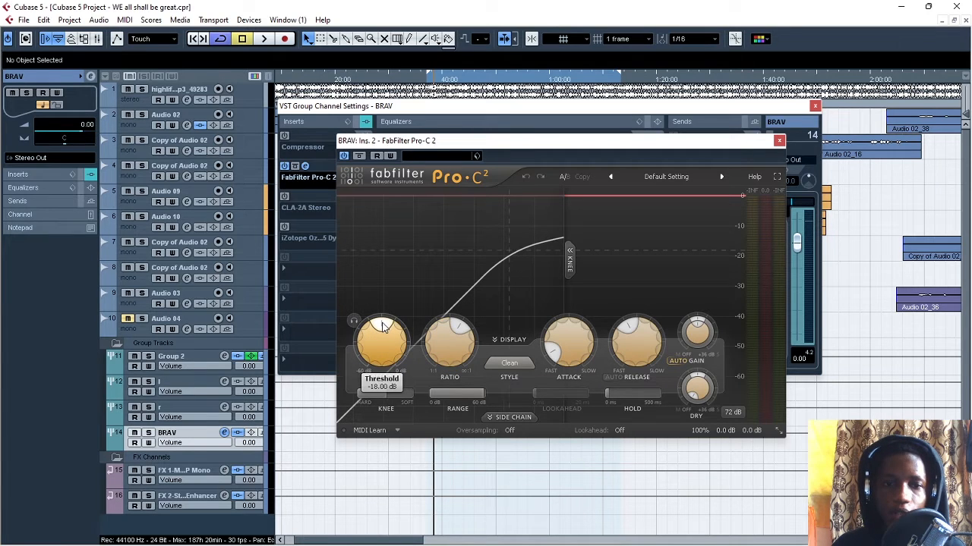
key(space)
mouse_move(383, 327)
mouse_down()
mouse_move(368, 334)
mouse_move(397, 328)
mouse_up()
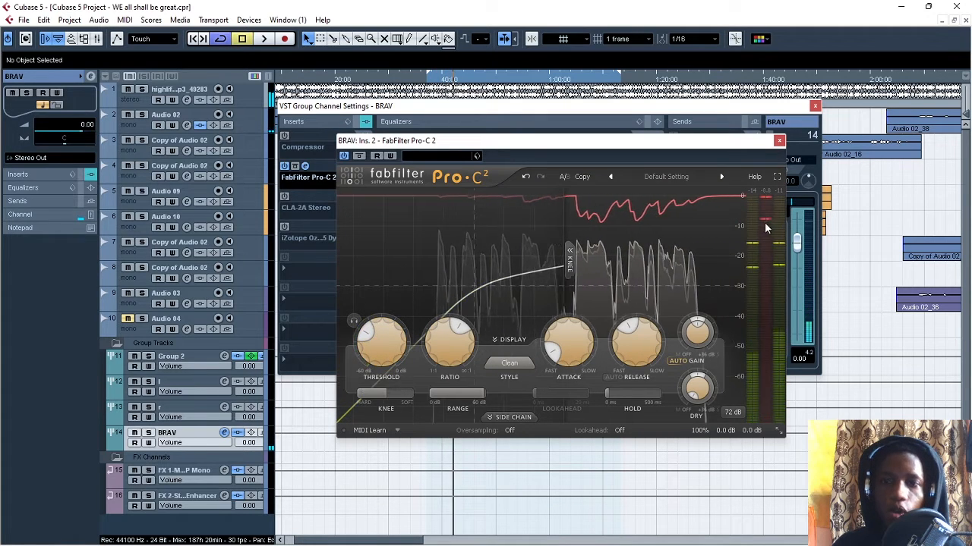
mouse_move(765, 224)
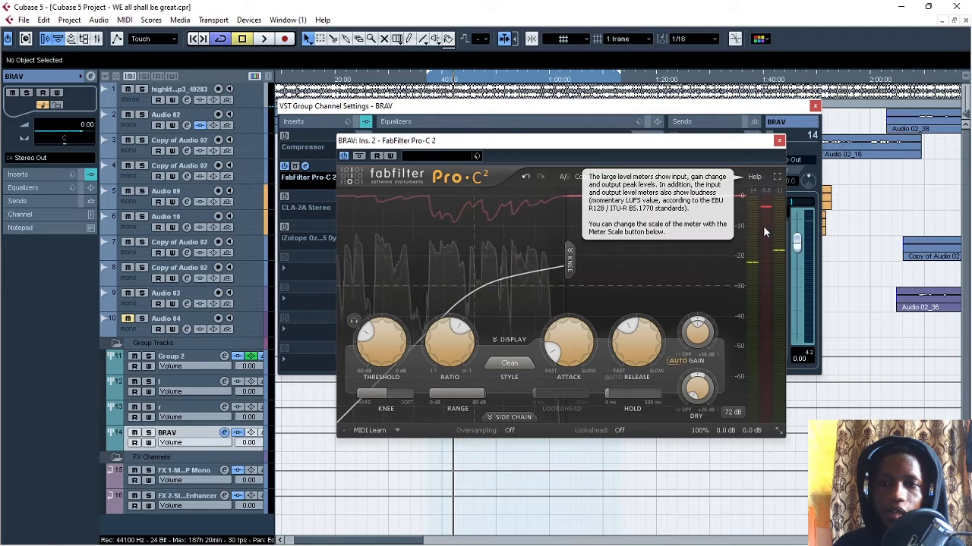
- Lower the FabFilter Pro-C 2 ratio to about 2.3:1
mouse_move(389, 342)
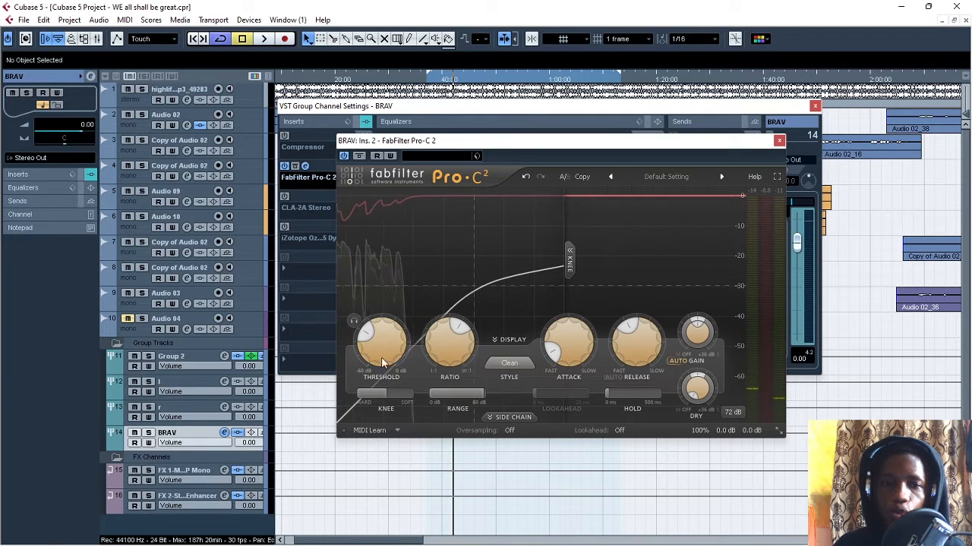
mouse_move(374, 393)
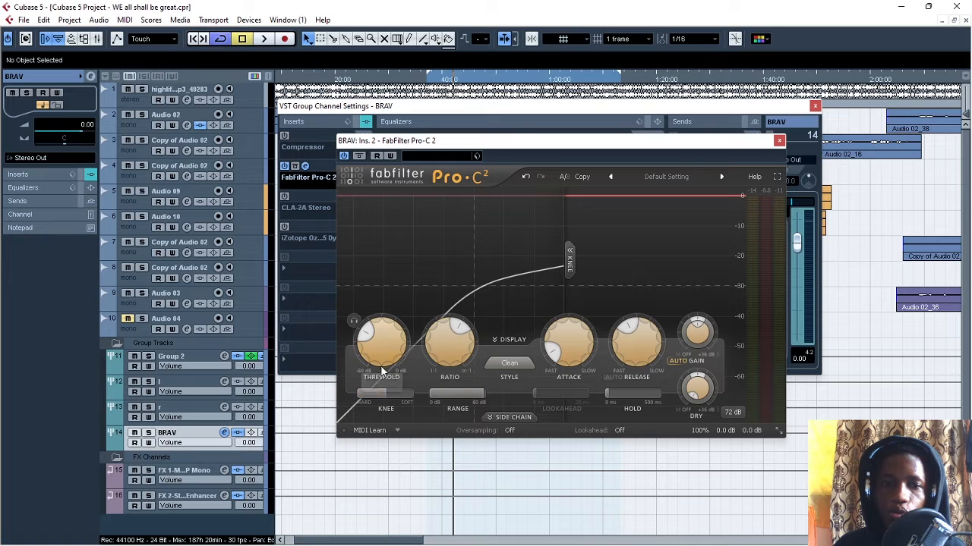
mouse_move(391, 370)
mouse_move(460, 334)
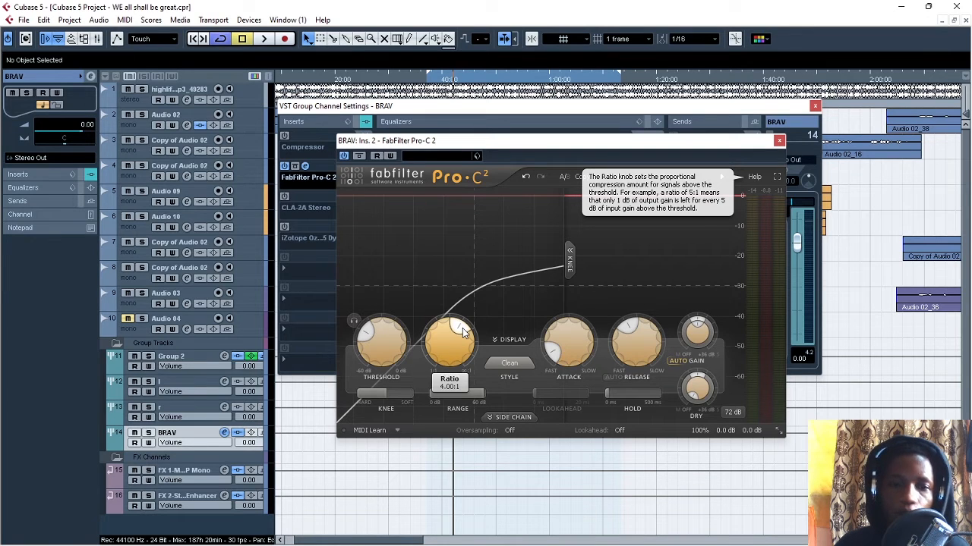
drag(465, 333, 448, 336)
scroll(449, 334, up, 3)
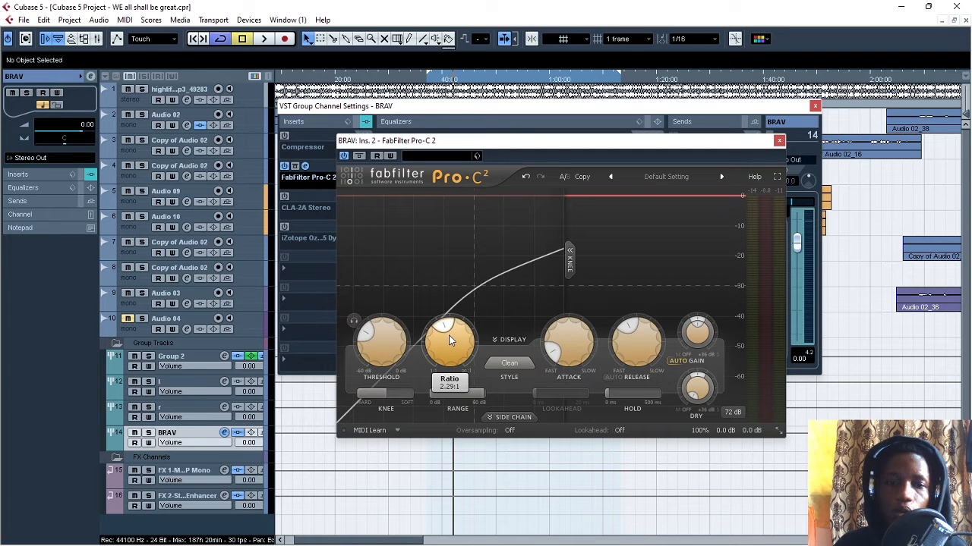
scroll(449, 336, down, 2)
scroll(448, 336, up, 1)
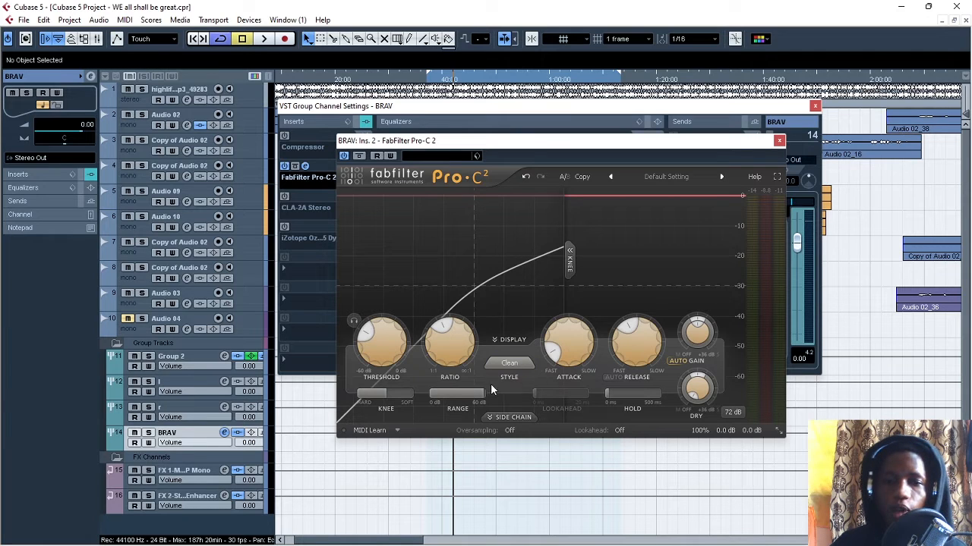
- Shorten the FabFilter Pro-C 2 attack to near its fastest setting, then play the section and stop
mouse_move(555, 359)
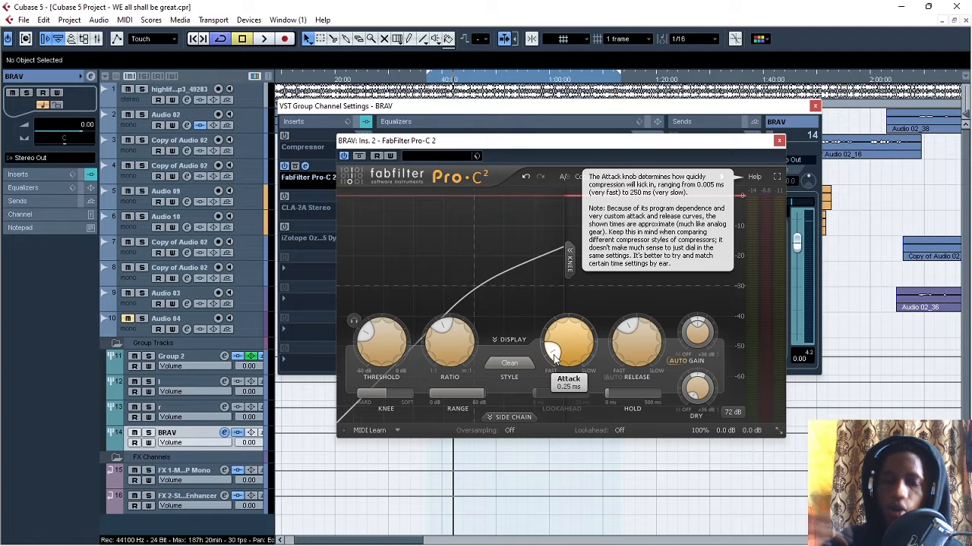
drag(554, 361, 573, 368)
key(space)
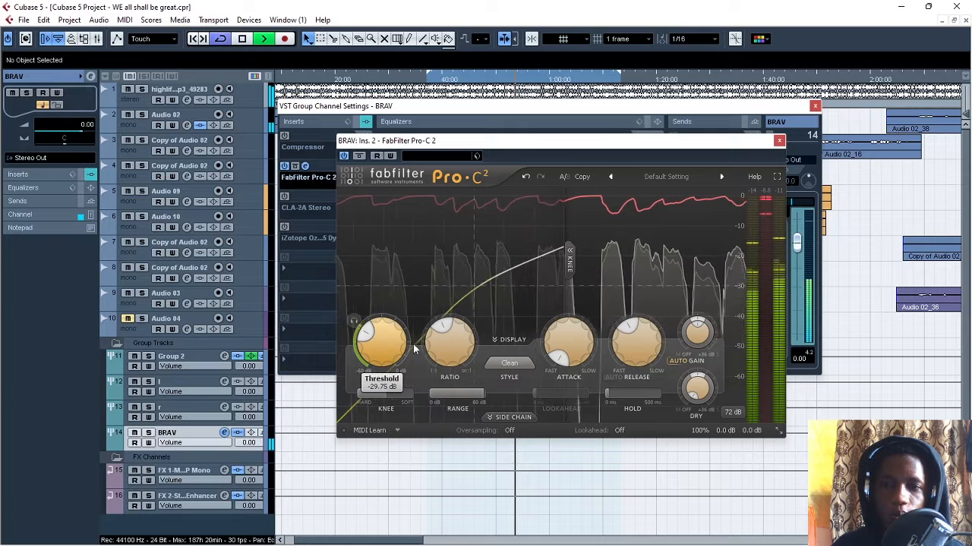
key(space)
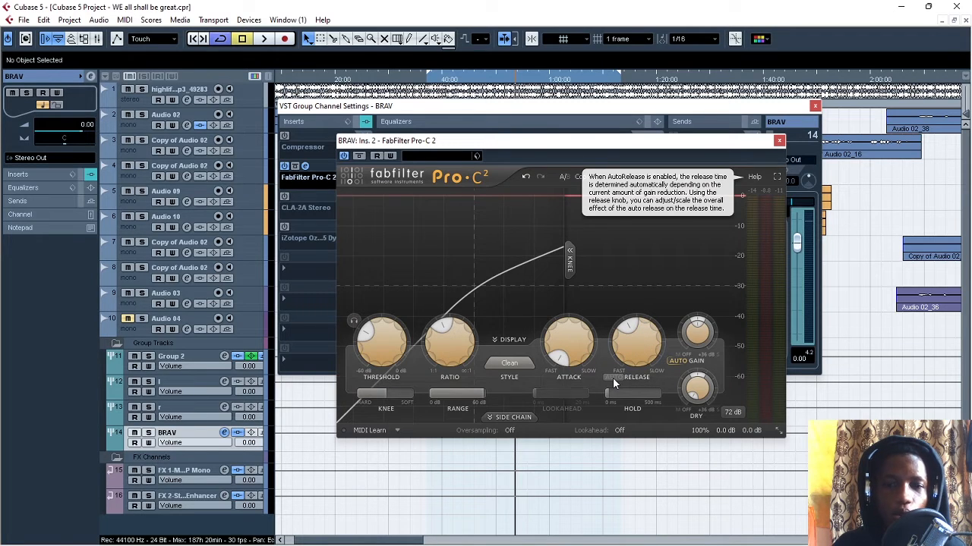
- Shorten the FabFilter Pro-C 2 release towards its fast end, then play the section and stop
mouse_move(631, 341)
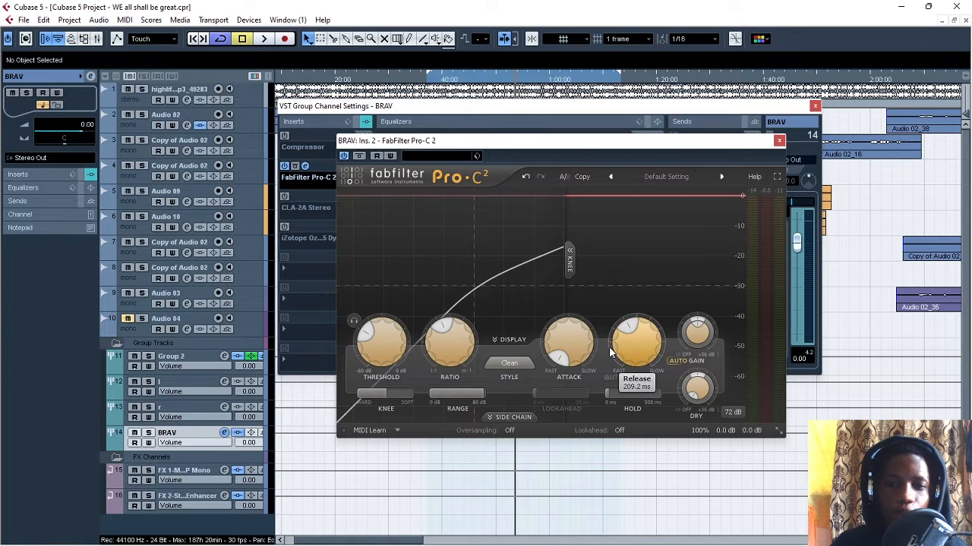
drag(627, 328, 625, 368)
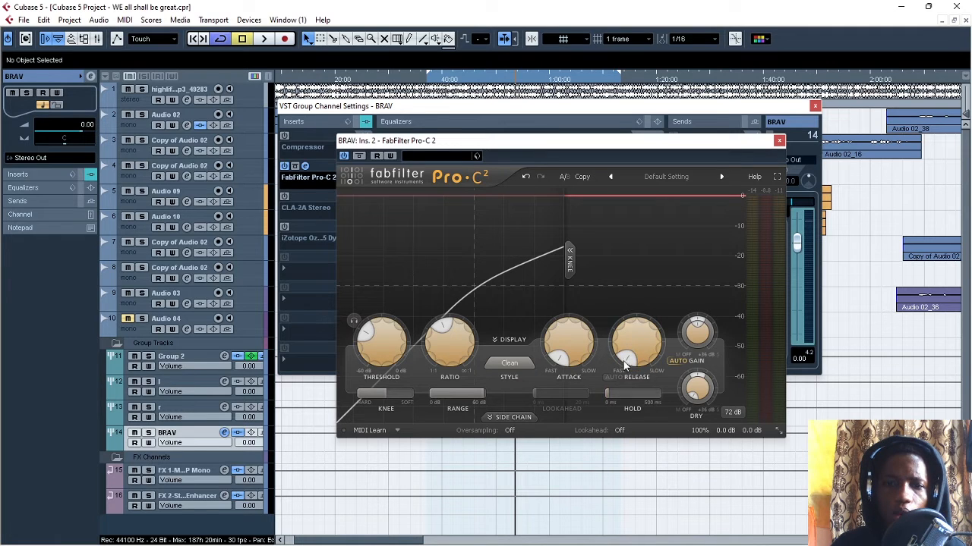
key(space)
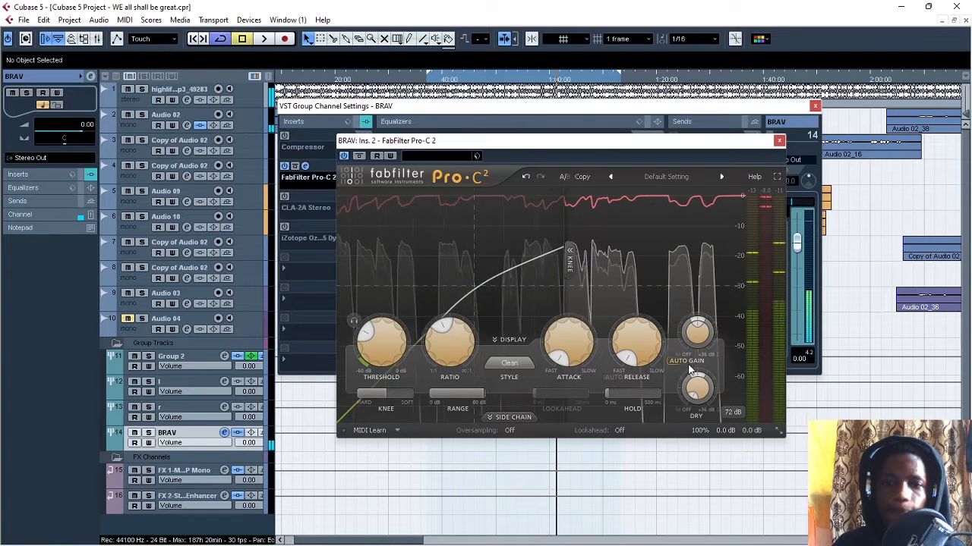
- Turn off Auto Gain in FabFilter Pro-C 2
mouse_move(679, 366)
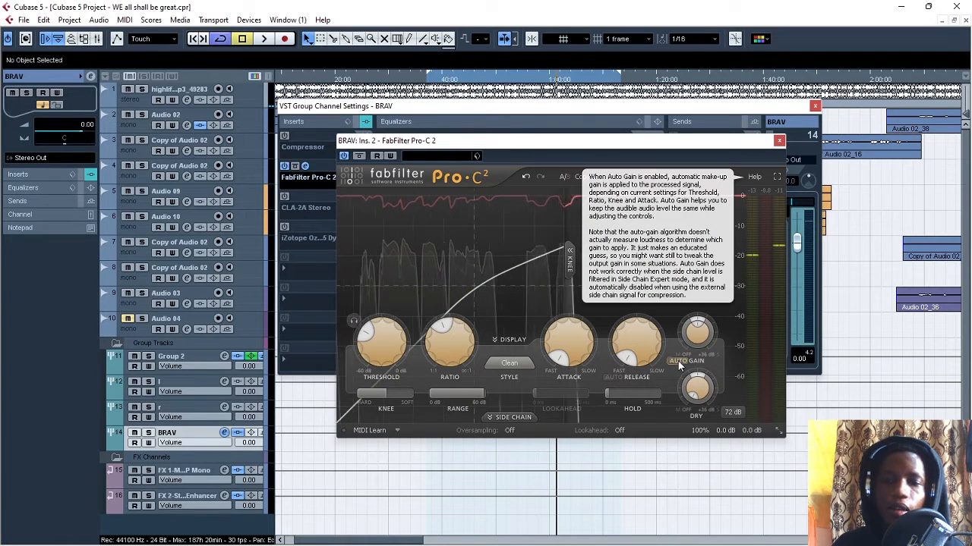
mouse_move(699, 337)
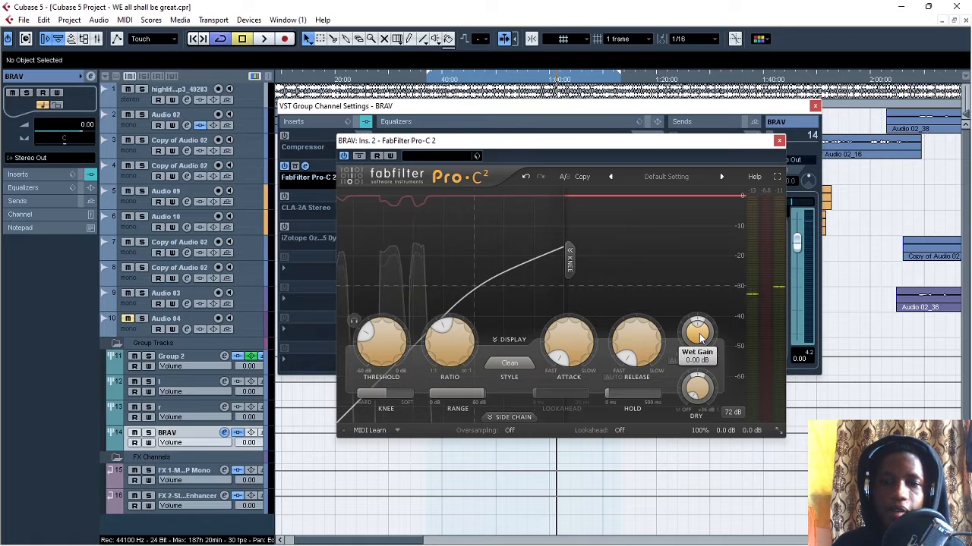
key(space)
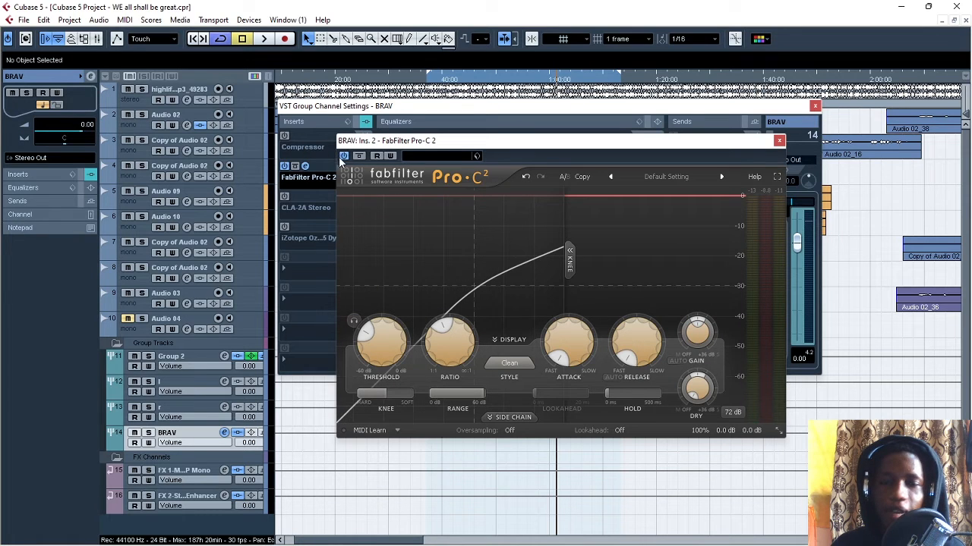
- Look at the stock Compressor's make-up setting on the BRAV channel, close it and return to FabFilter Pro-C 2
click(305, 136)
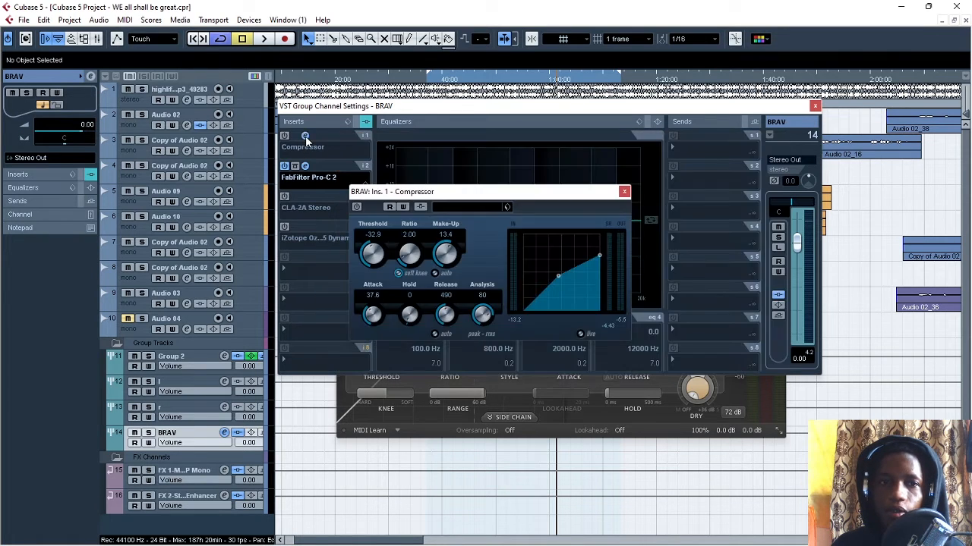
click(624, 192)
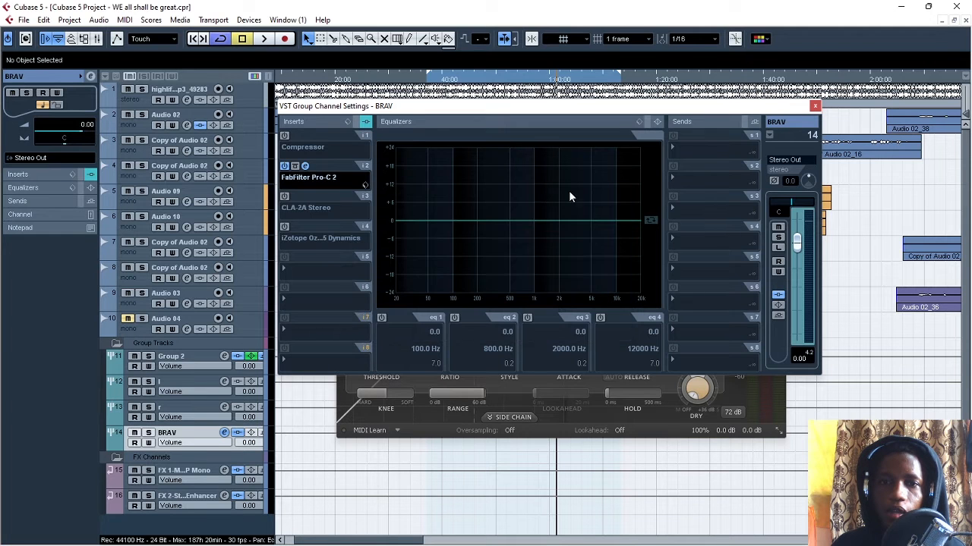
click(304, 166)
click(304, 166)
click(304, 167)
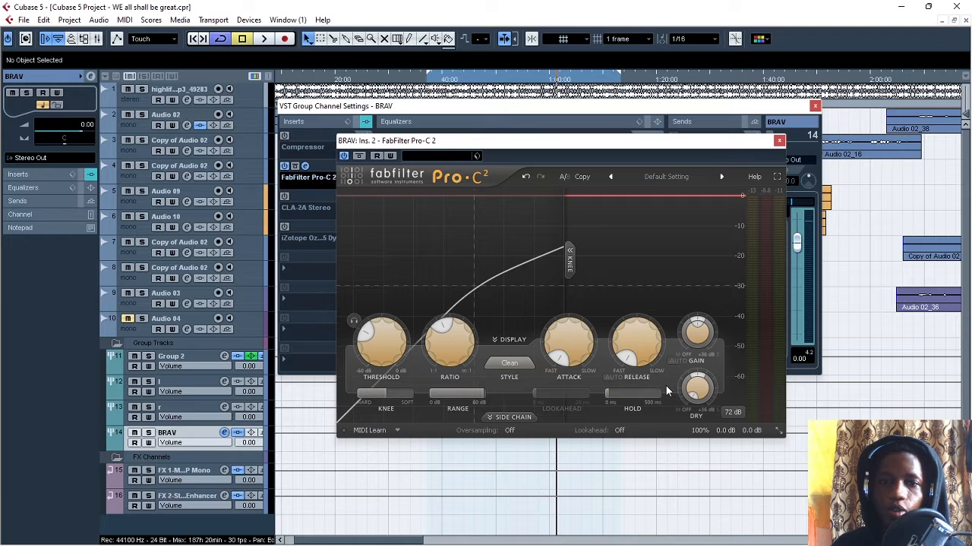
- Try raising Wet Gain to +18.59 dB during playback, lower it to about +0.4 dB, stop, and turn Auto Gain back on
mouse_move(698, 331)
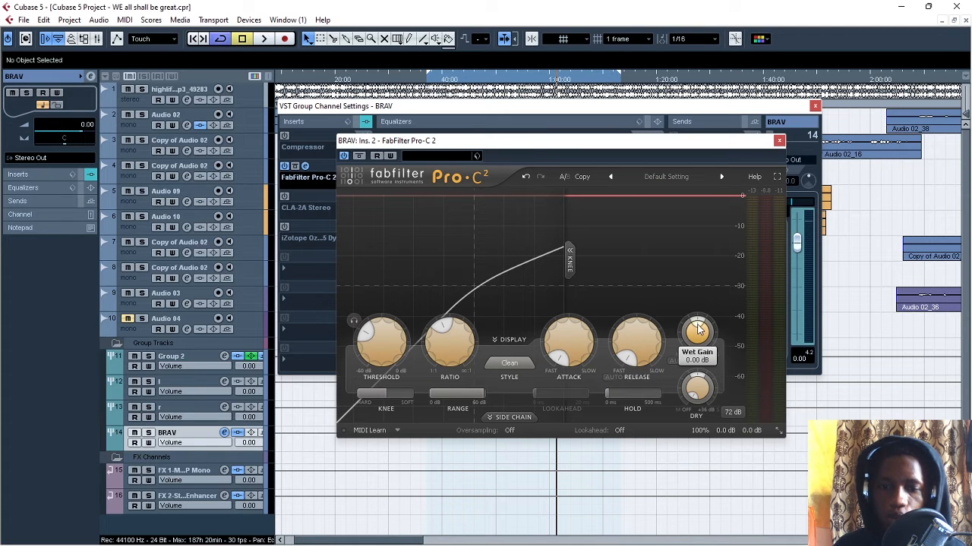
scroll(697, 328, up, 2)
key(space)
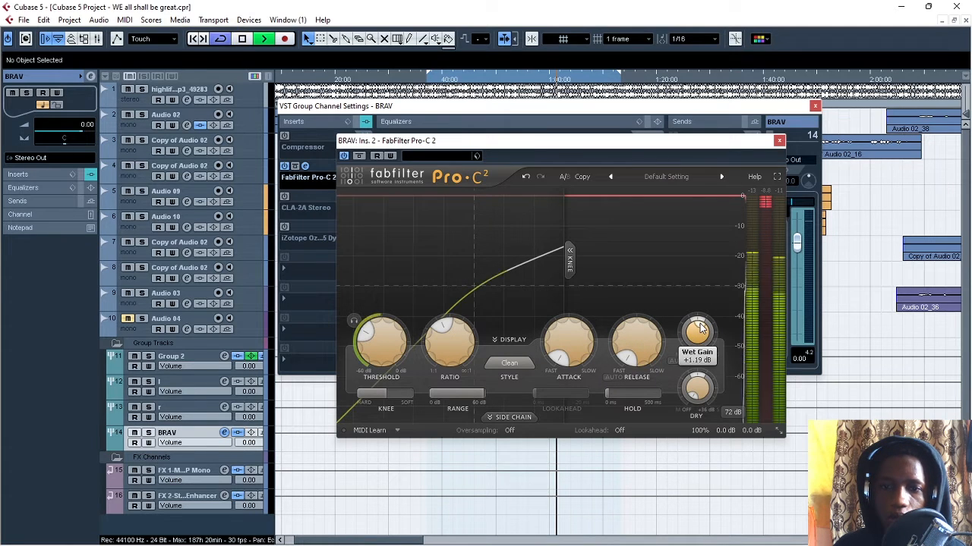
scroll(700, 328, up, 15)
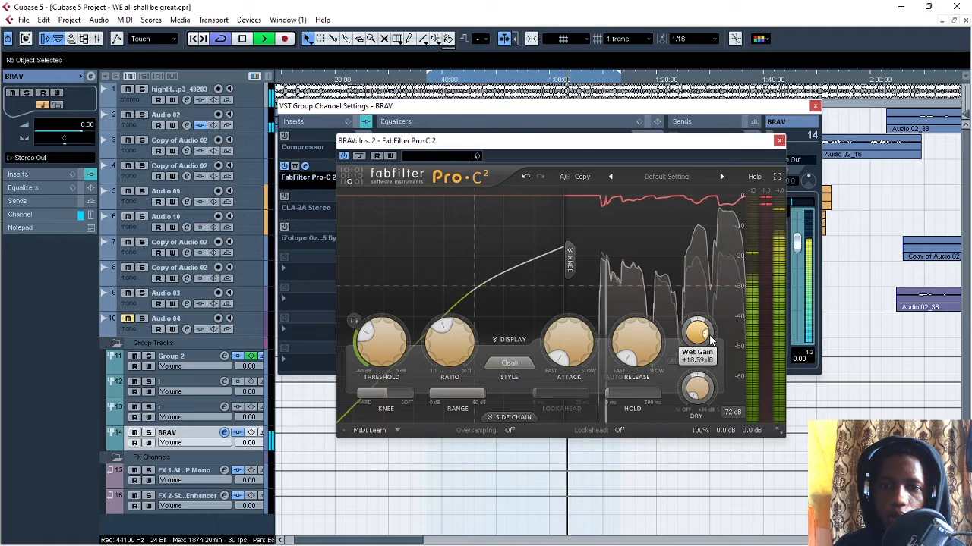
scroll(709, 337, down, 8)
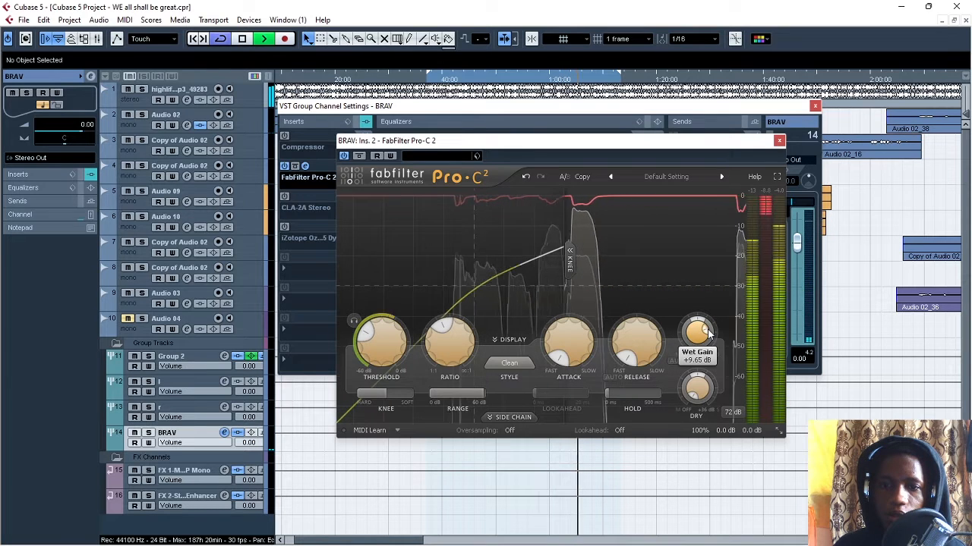
scroll(706, 332, down, 5)
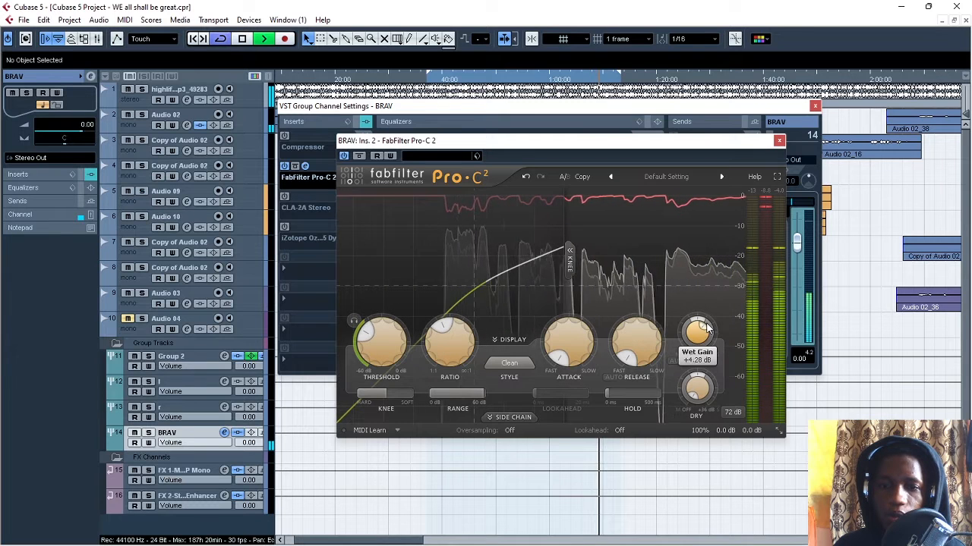
scroll(707, 328, down, 2)
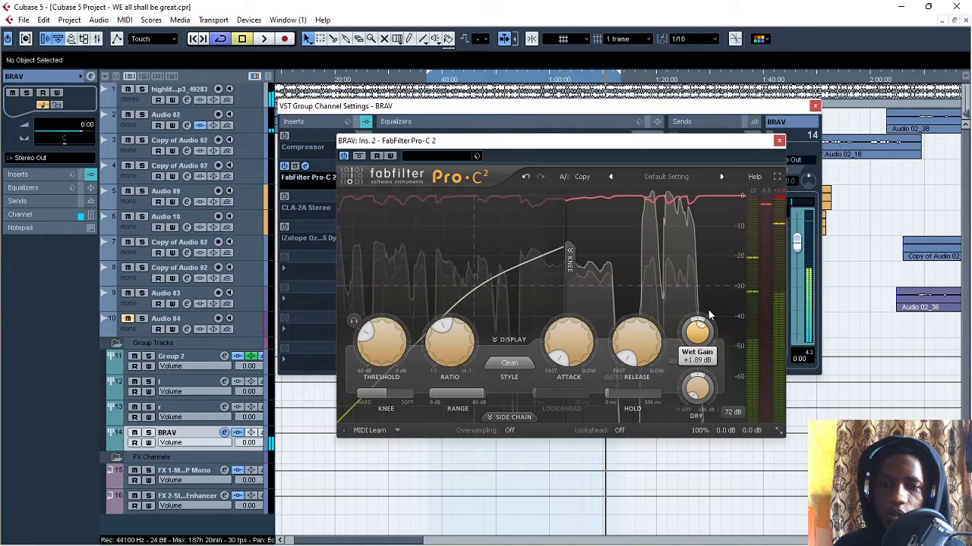
scroll(702, 328, down, 1)
drag(701, 328, 698, 327)
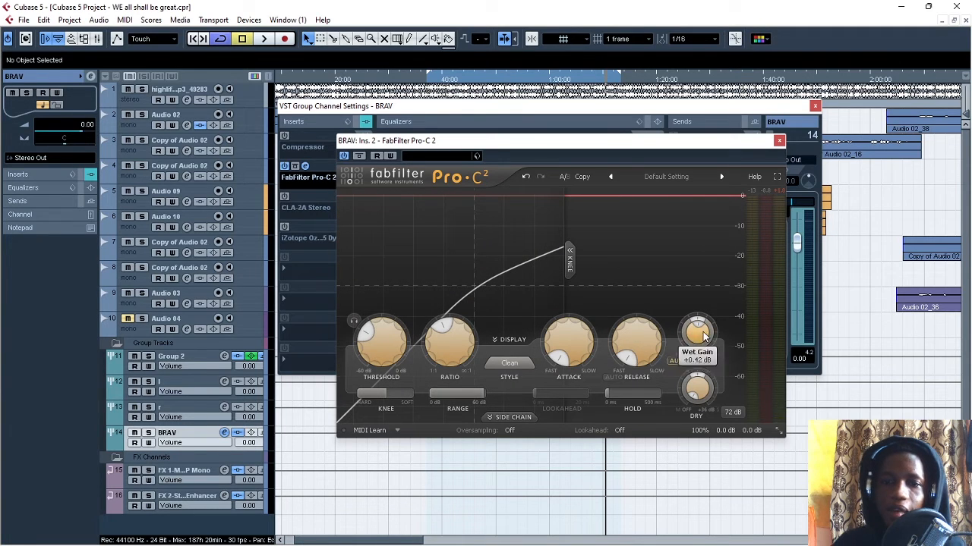
- Turn on Auto Release in FabFilter Pro-C 2 and play the section from the loop start
click(612, 377)
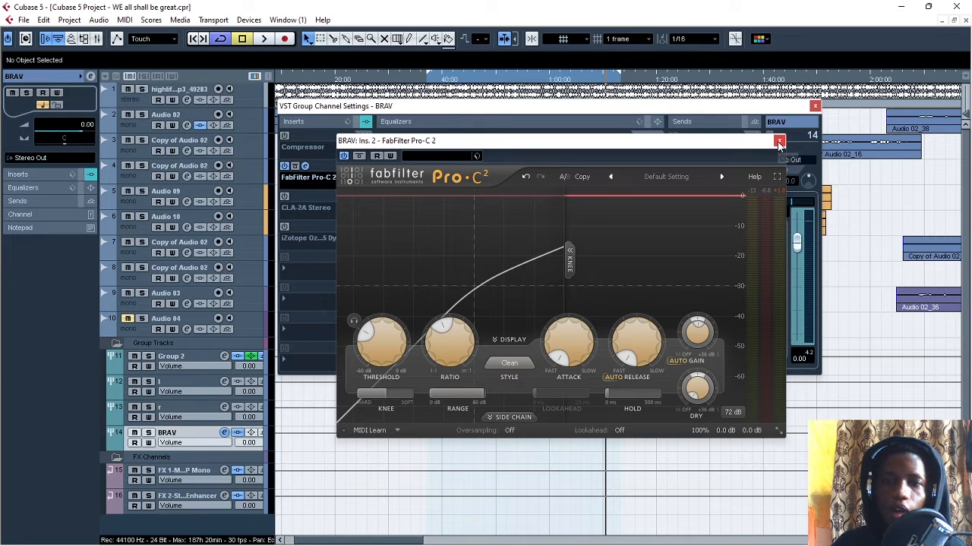
click(429, 85)
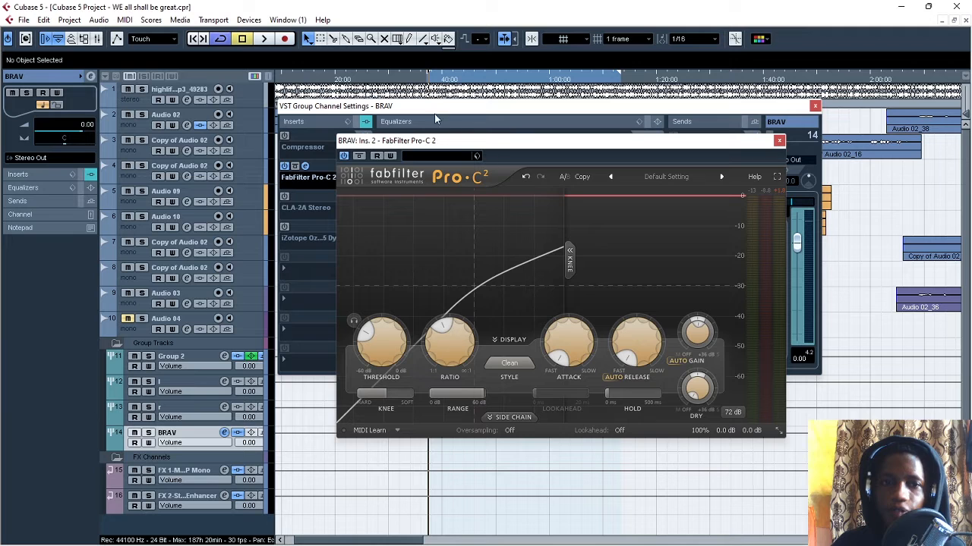
key(space)
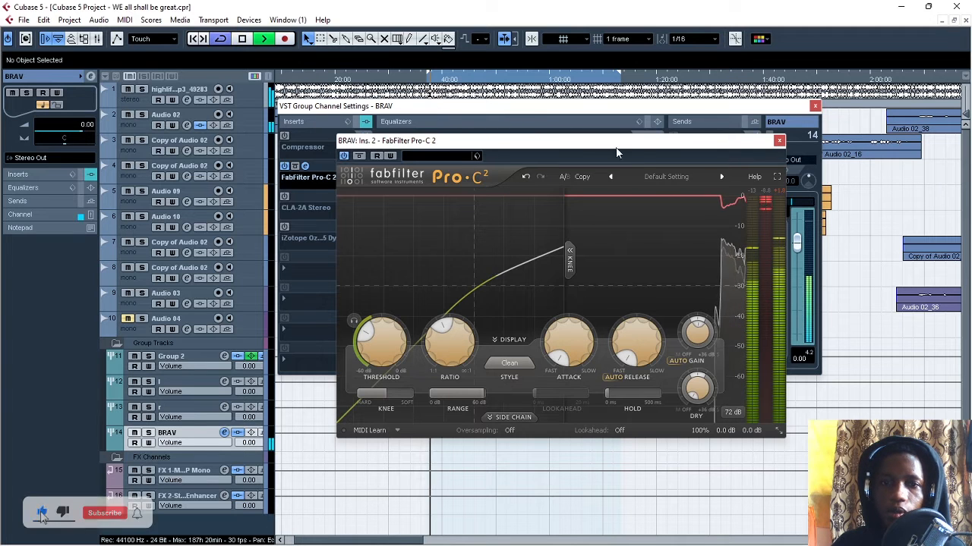
- Raise the FabFilter Pro-C 2 Wet Gain to +6.32 dB during playback, then stop and check the level meters
mouse_move(700, 325)
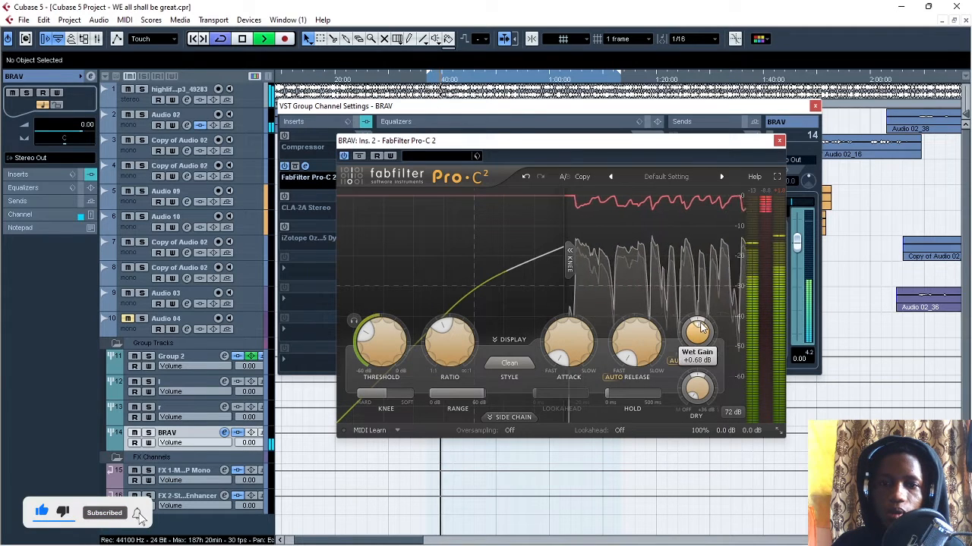
scroll(703, 328, up, 3)
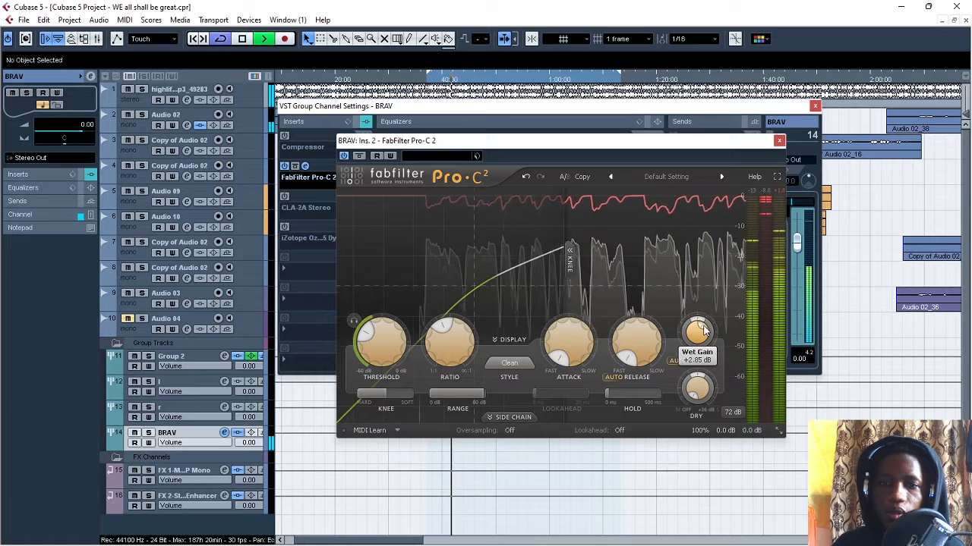
scroll(703, 328, up, 4)
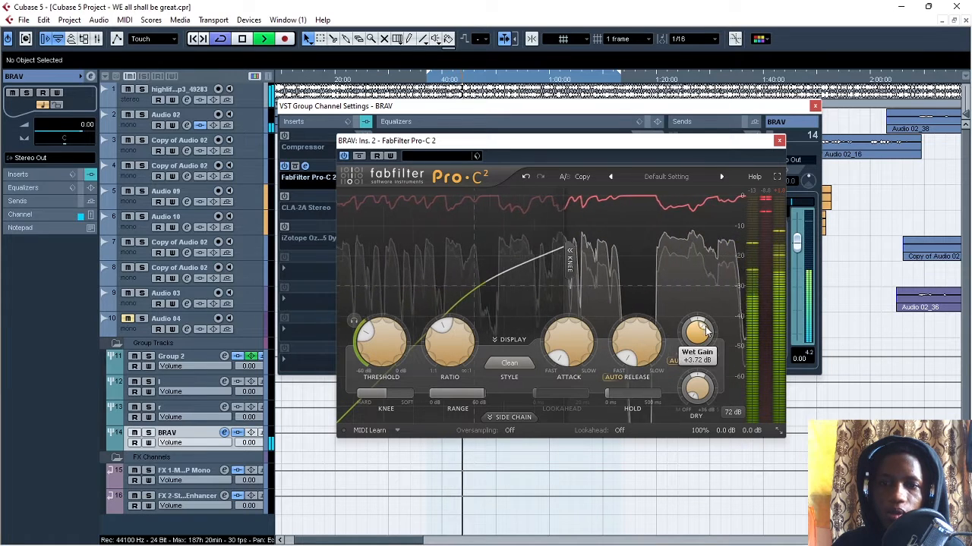
scroll(706, 330, up, 3)
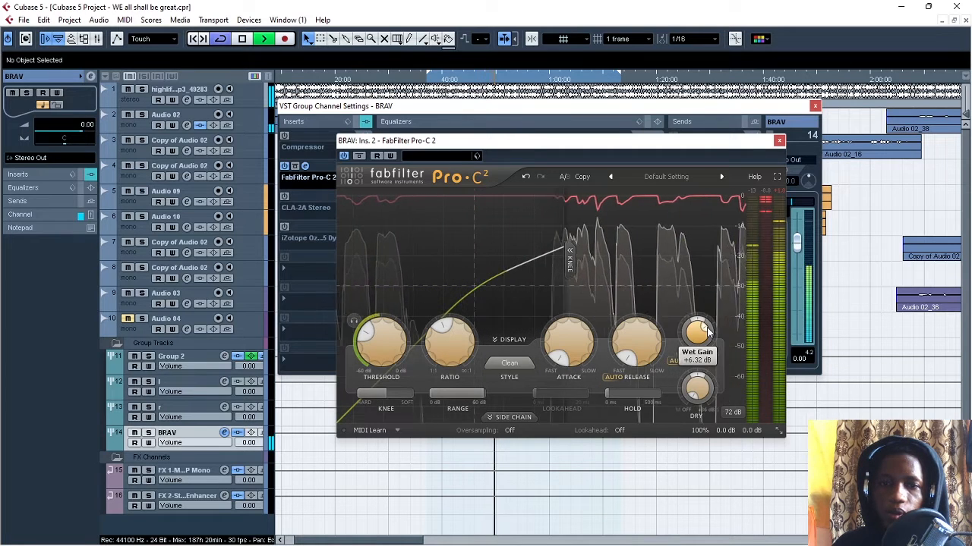
key(space)
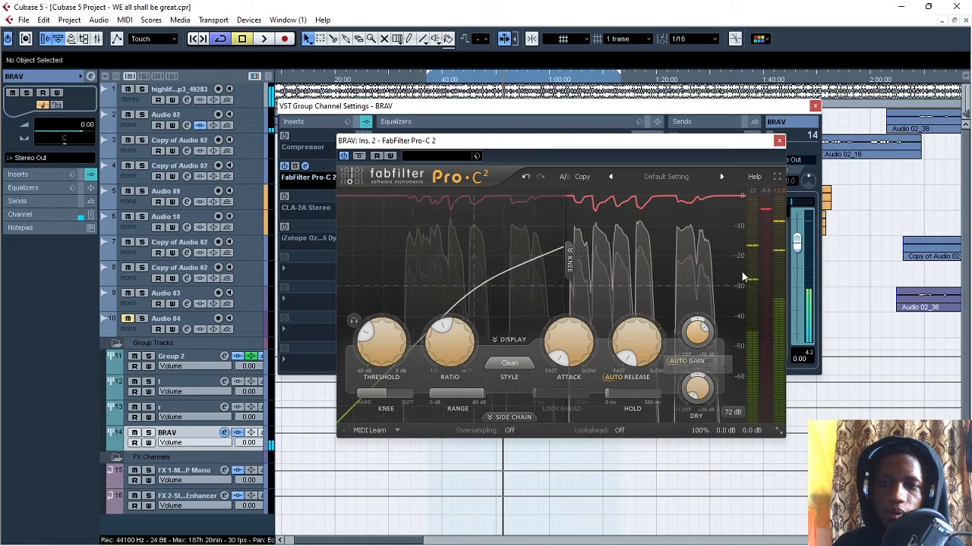
mouse_move(751, 282)
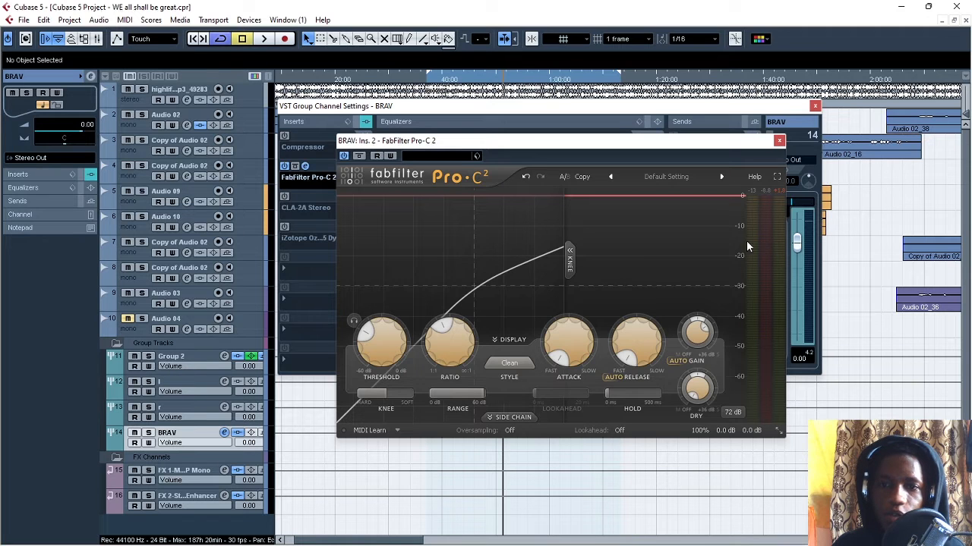
- Bypass FabFilter Pro-C 2, enable and open the CLA-2A Stereo insert on the BRAV channel, and shift its window slightly
key(space)
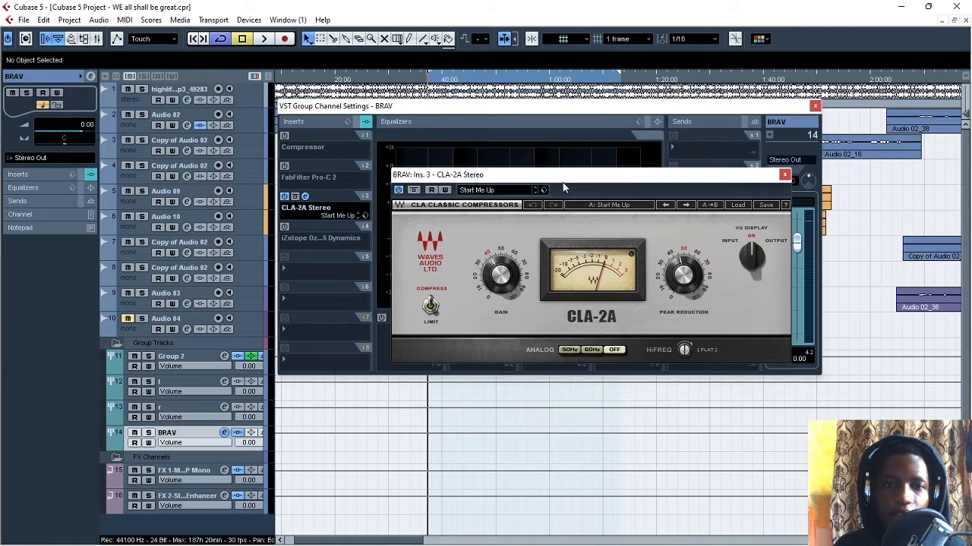
drag(554, 180, 538, 178)
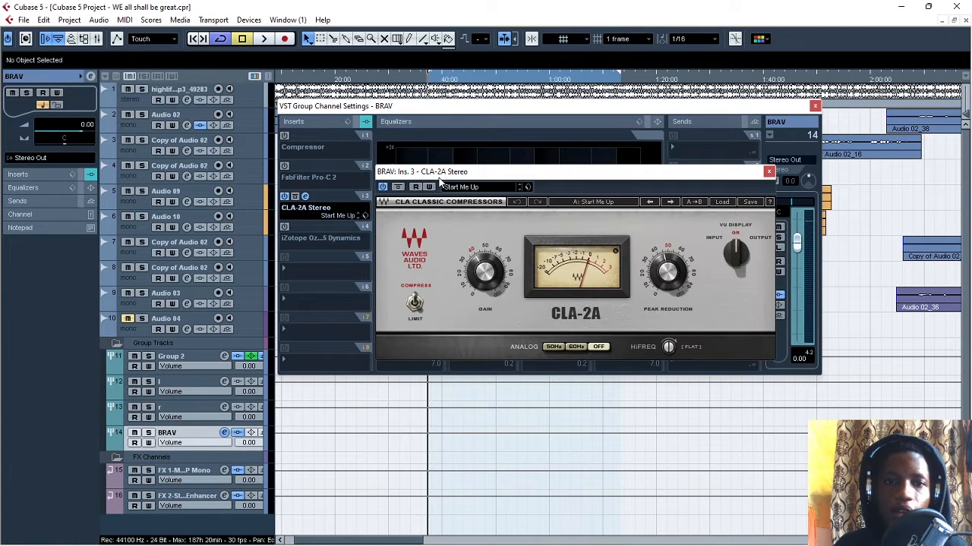
- Reposition the CLA-2A window, raise Peak Reduction to about 60, and play the section briefly to check the gain reduction
drag(531, 178, 540, 197)
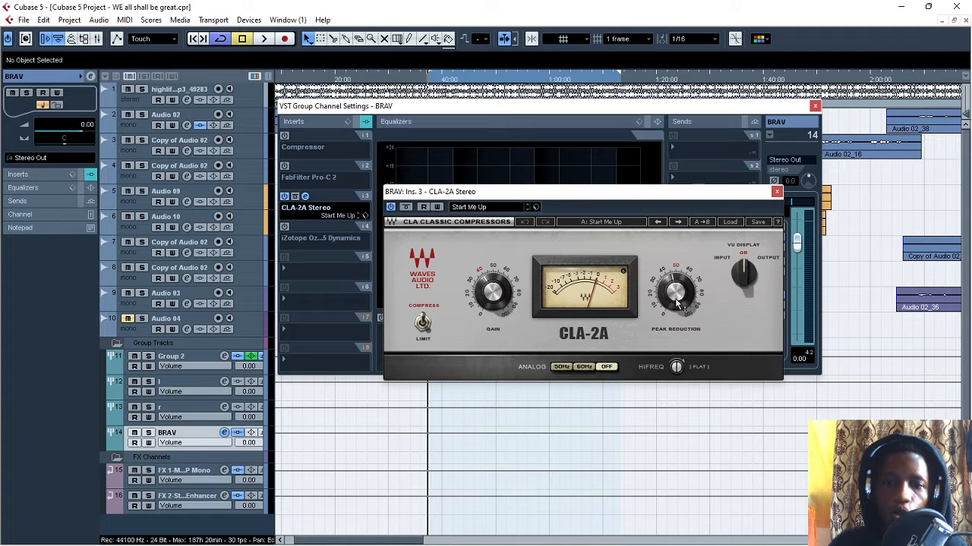
mouse_move(677, 298)
drag(679, 301, 680, 300)
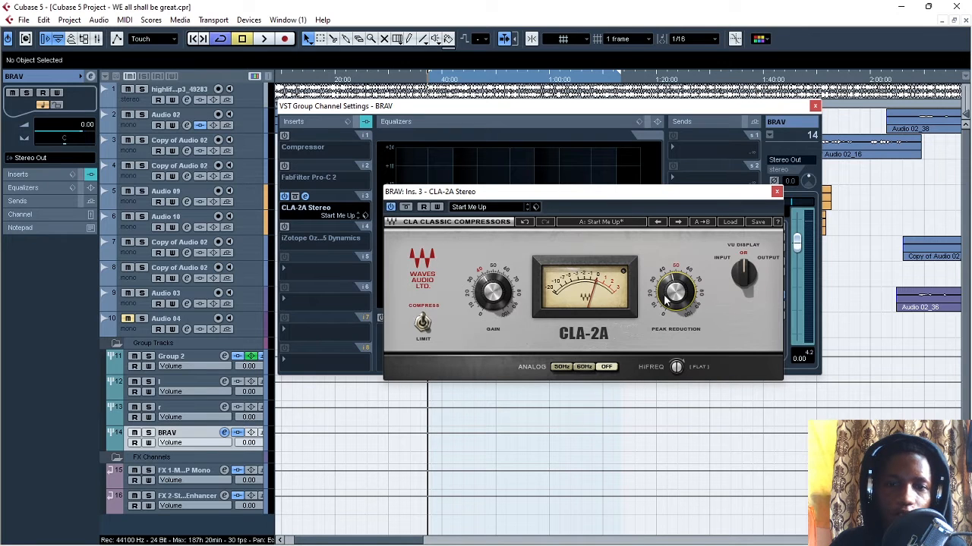
drag(675, 293, 676, 276)
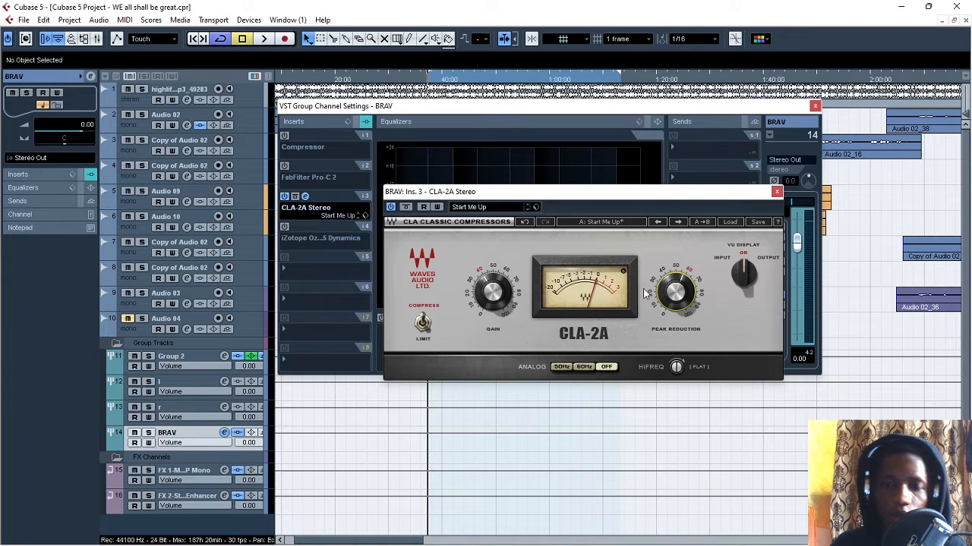
key(space)
mouse_move(674, 287)
mouse_down()
mouse_move(675, 298)
mouse_move(675, 287)
mouse_up()
key(space)
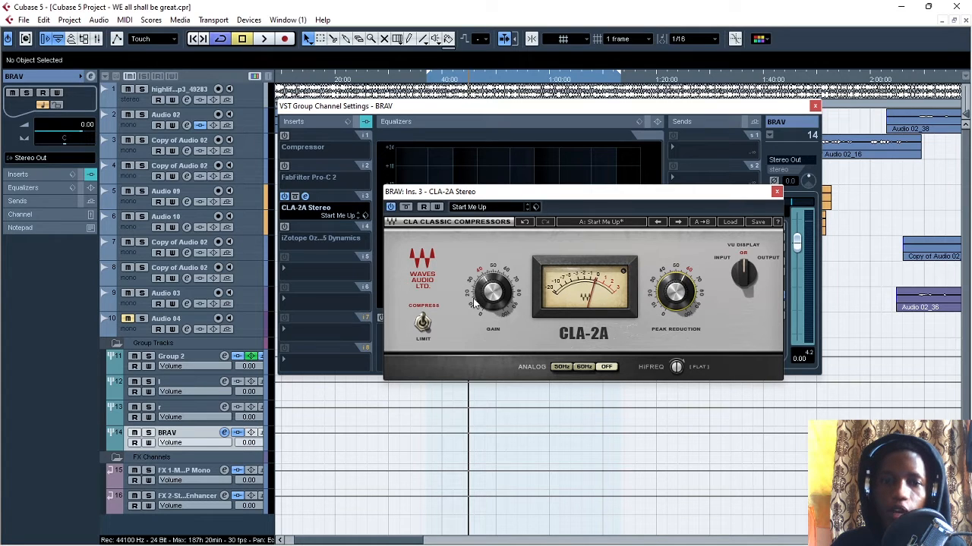
- Raise the CLA-2A Gain to about 50 during playback, then stop
mouse_move(496, 296)
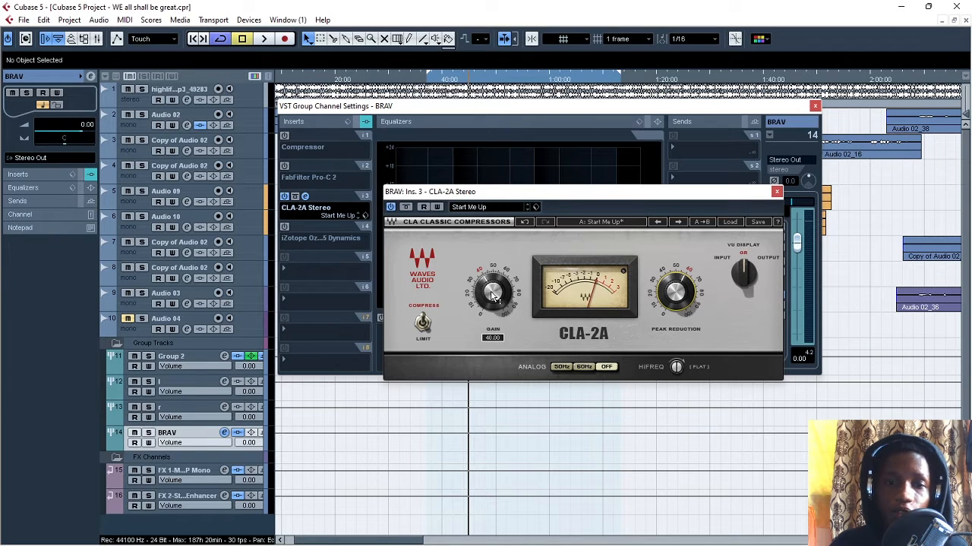
key(space)
drag(491, 296, 492, 275)
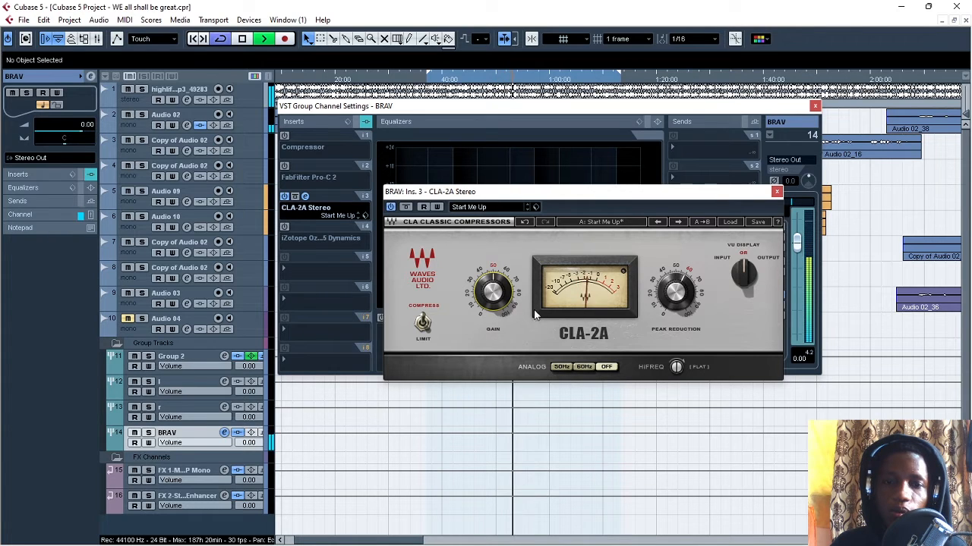
key(space)
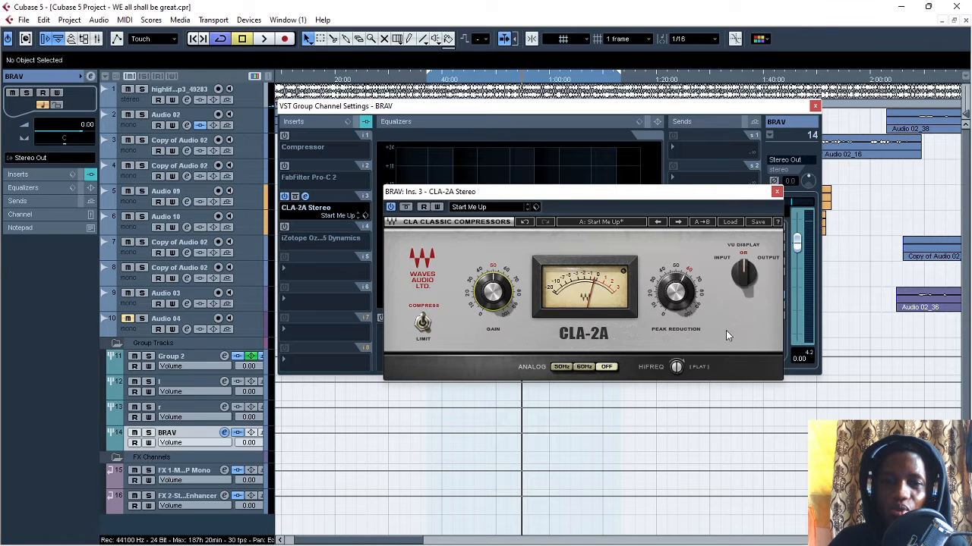
- Compare the CLA-2A VU Display in Output, Input and GR modes during playback, leaving it on GR and stopping playback
click(745, 273)
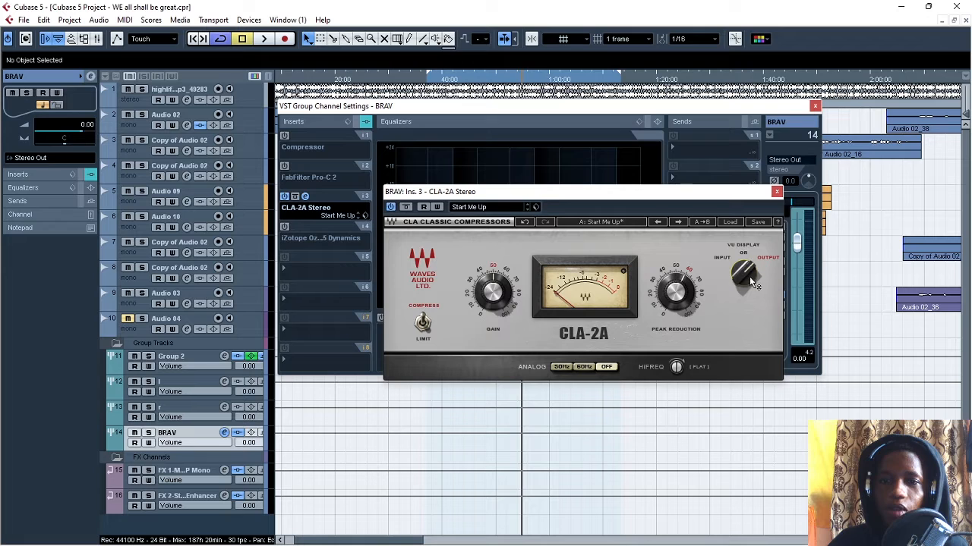
key(space)
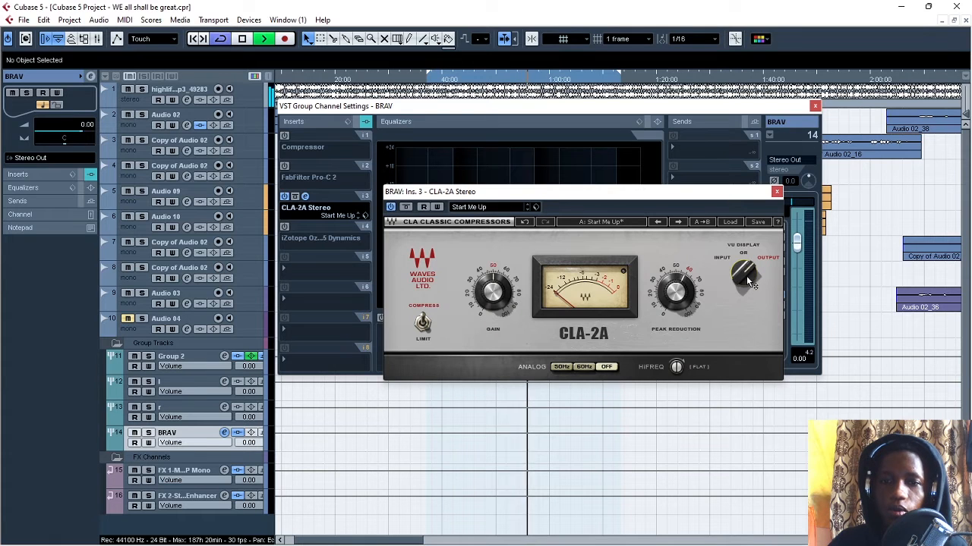
key(space)
click(745, 275)
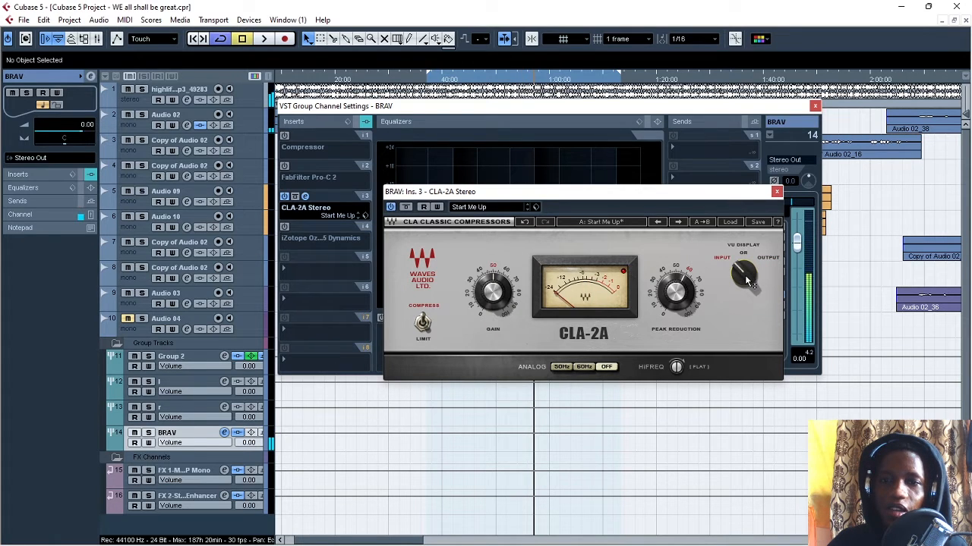
key(space)
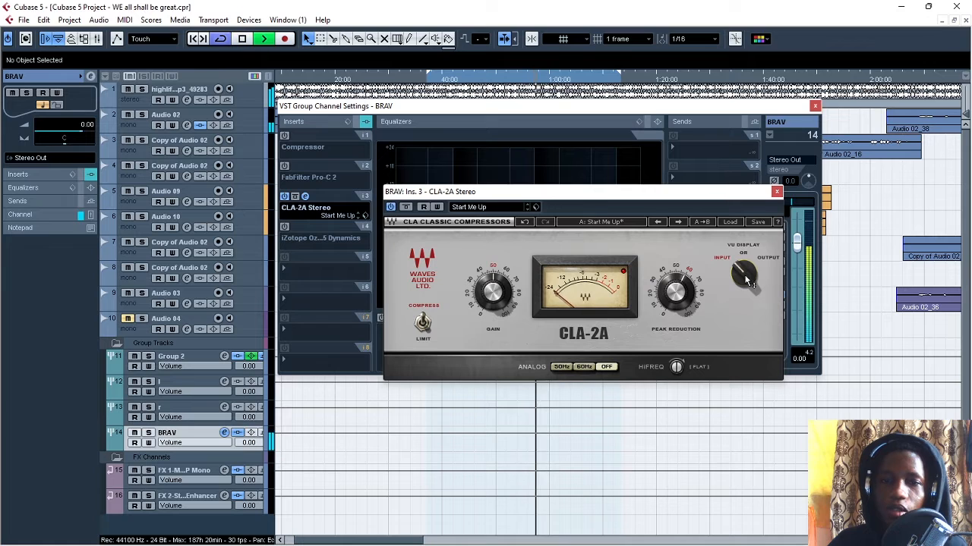
click(746, 276)
key(space)
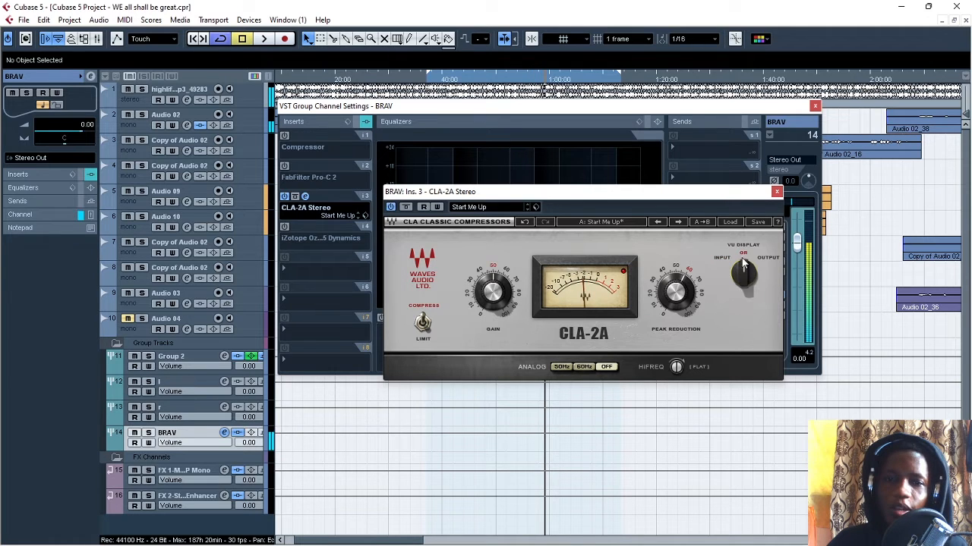
key(space)
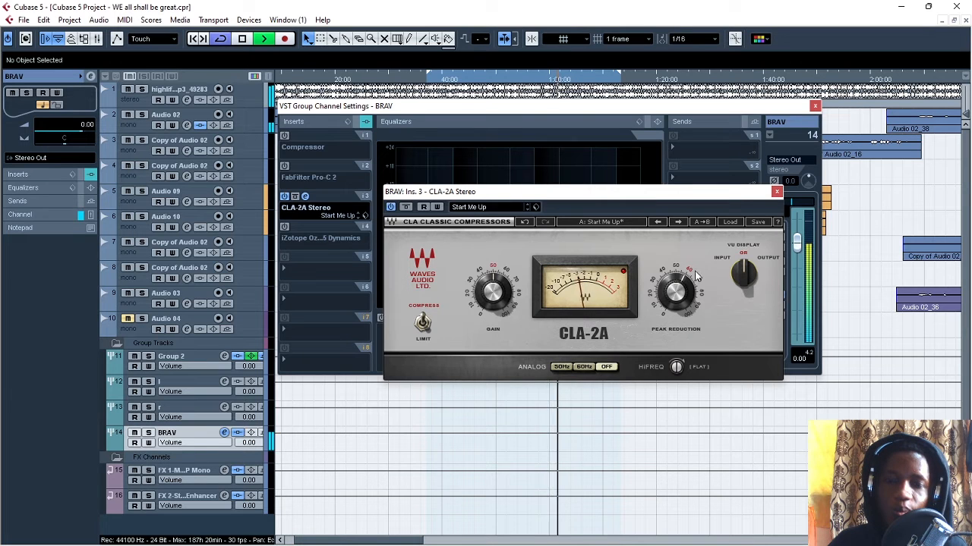
key(space)
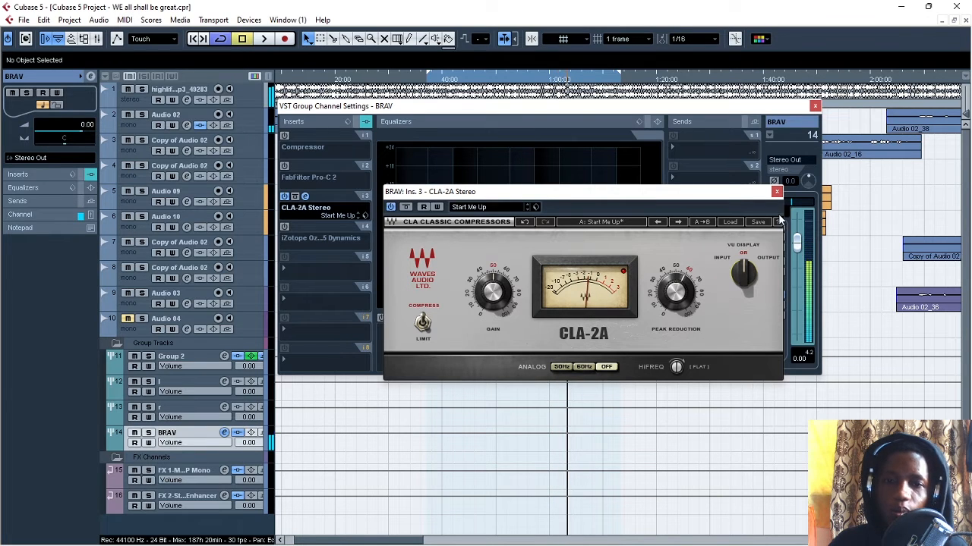
- Close and bypass the CLA-2A Stereo, then enable and open the iZotope Ozone 5 Dynamics insert on the BRAV channel
click(775, 192)
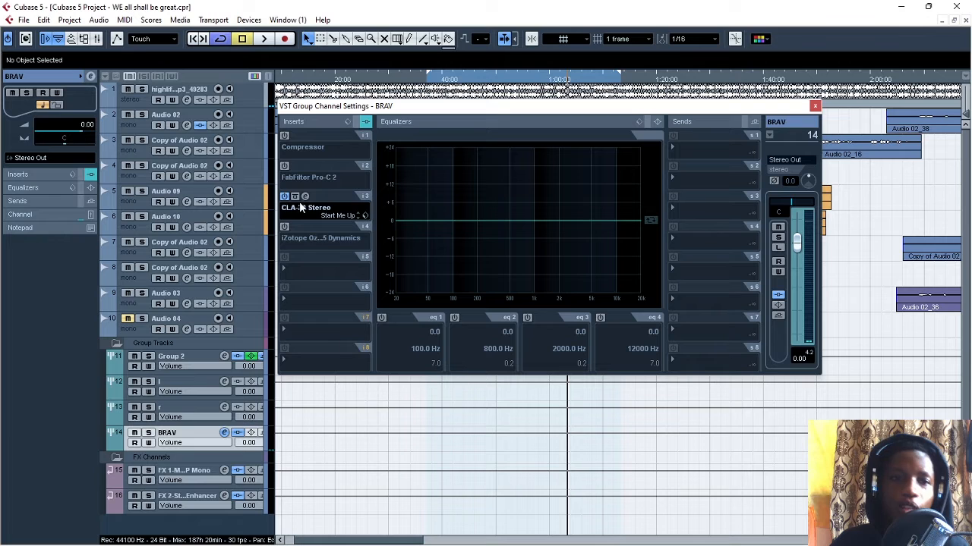
click(286, 197)
click(286, 228)
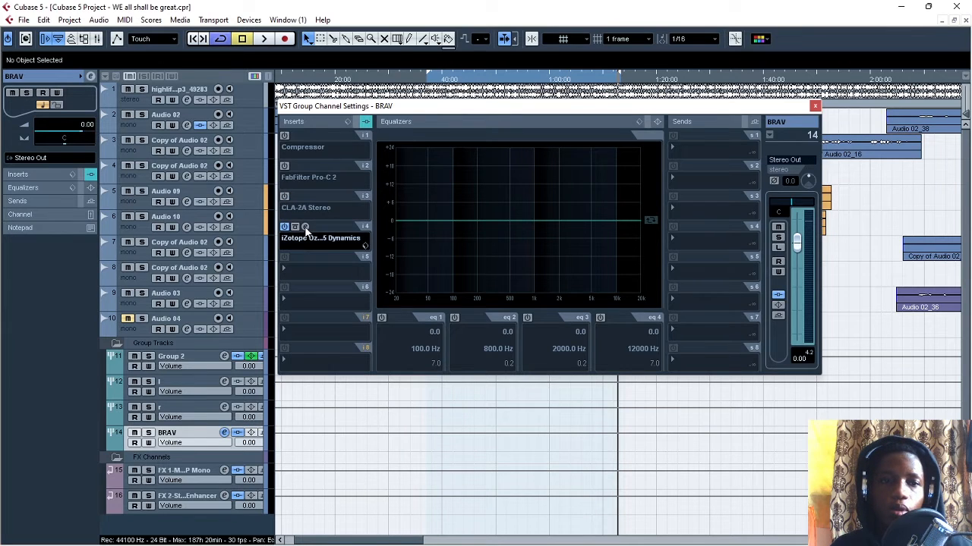
click(304, 227)
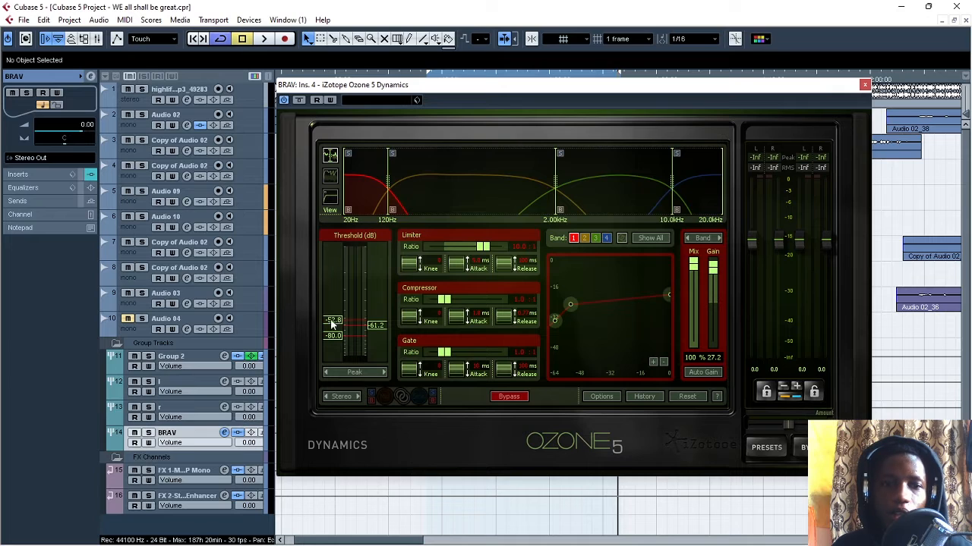
- In Ozone 5 Dynamics band 1, raise the limiter threshold to 0.0 dB, lower it to -8.3 dB, and set Gain to 19.7
drag(332, 321, 328, 205)
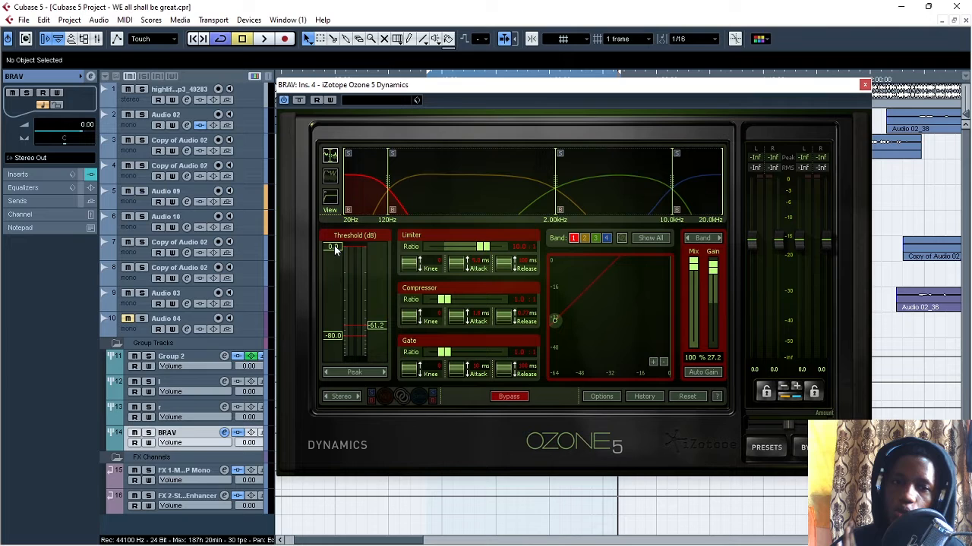
drag(334, 247, 333, 277)
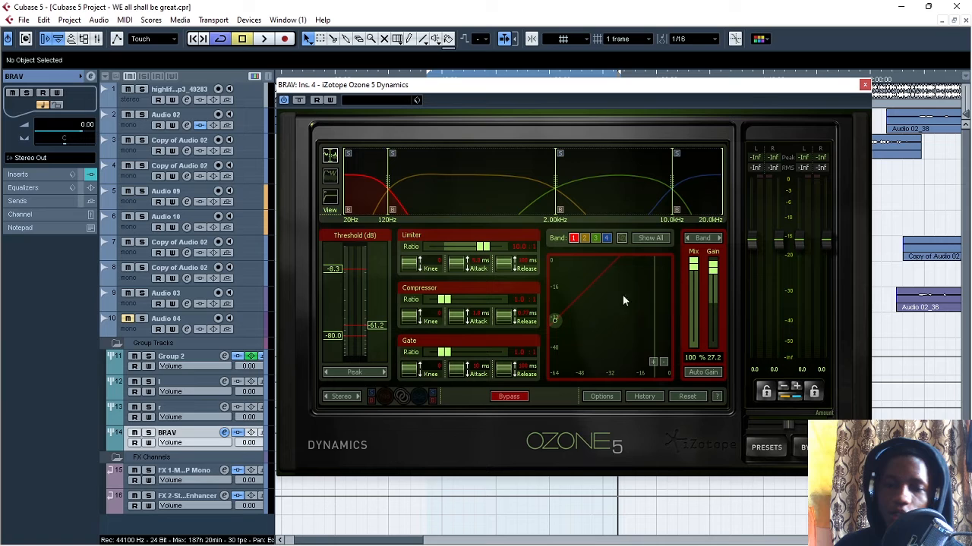
drag(715, 275, 719, 285)
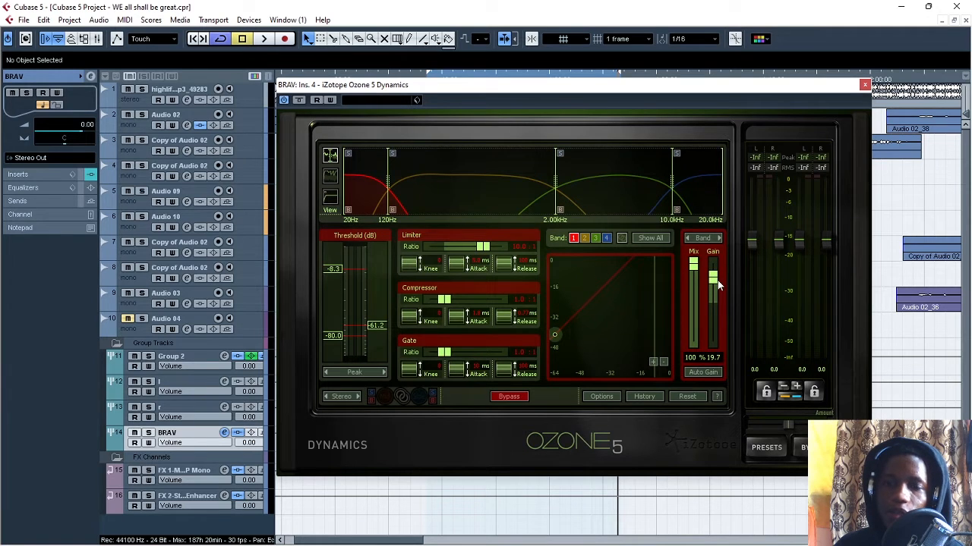
- Close and bypass Ozone 5 Dynamics, then enable and open the stock Compressor on the BRAV channel and reposition its window
click(864, 84)
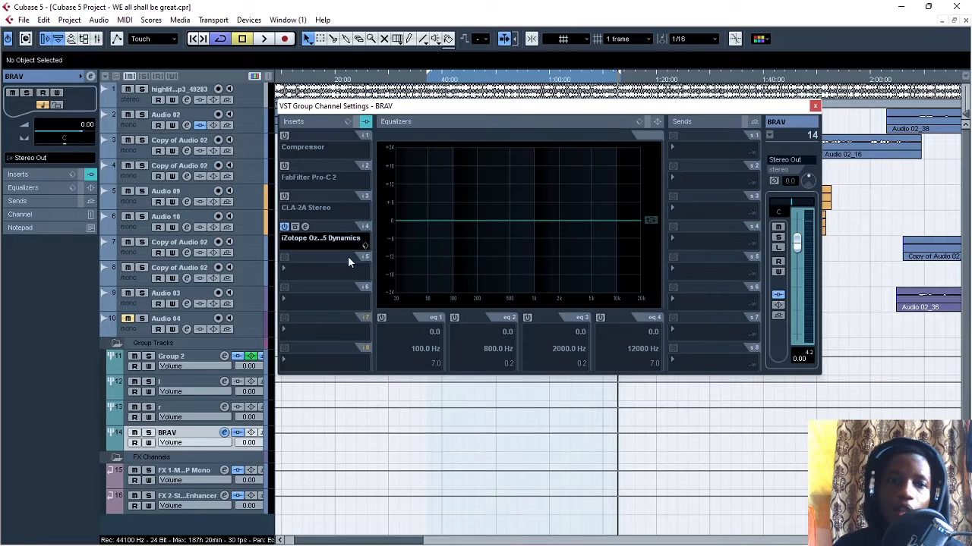
click(285, 228)
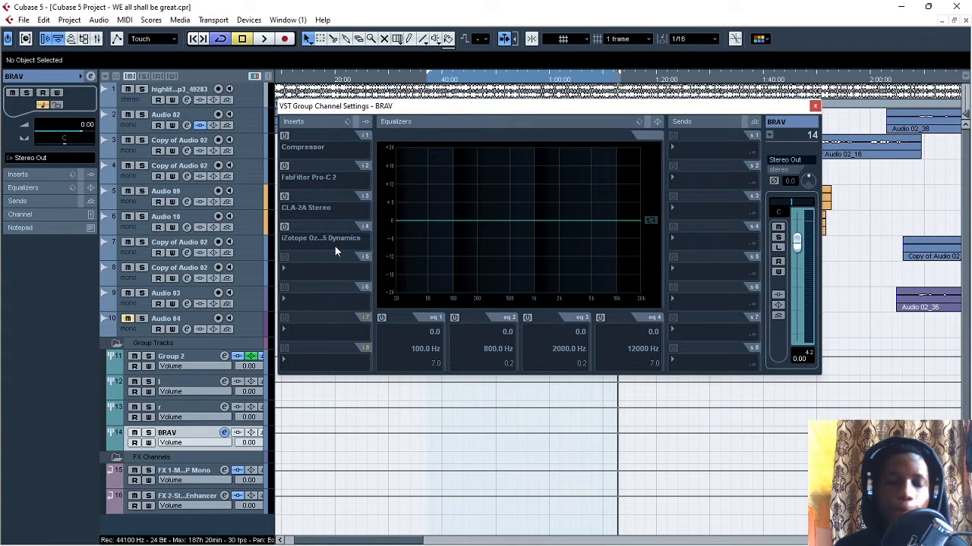
click(285, 136)
click(305, 136)
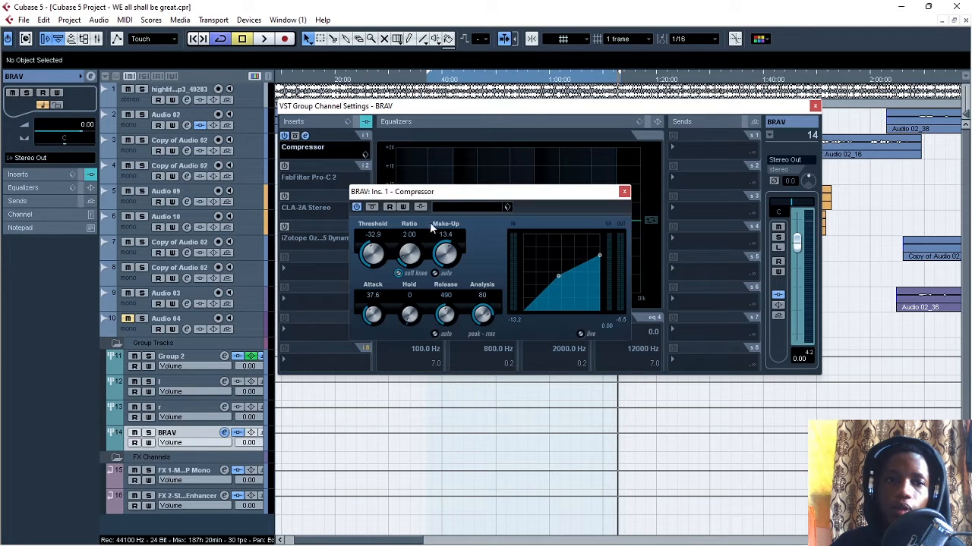
drag(449, 196, 519, 214)
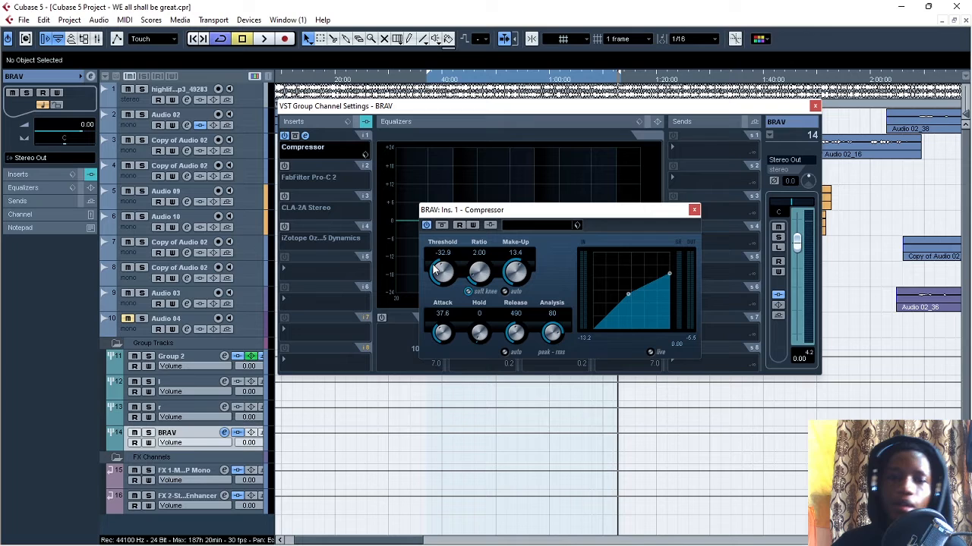